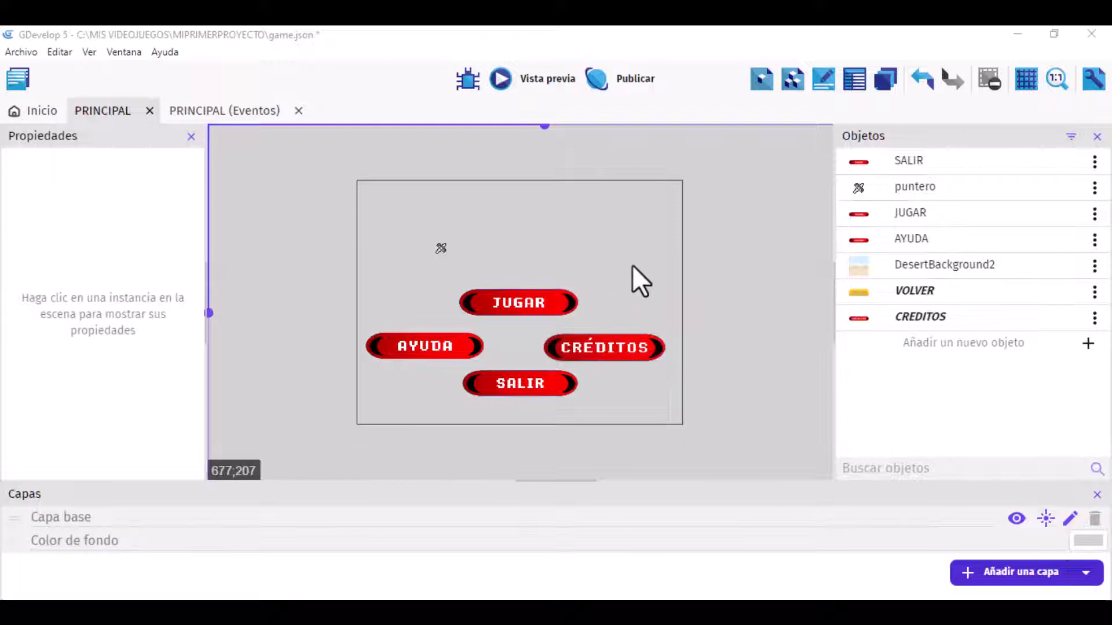
# Step: Place trial instances of VOLVER and JUGAR in the scene above the existing menu buttons
pyautogui.click(550, 300)
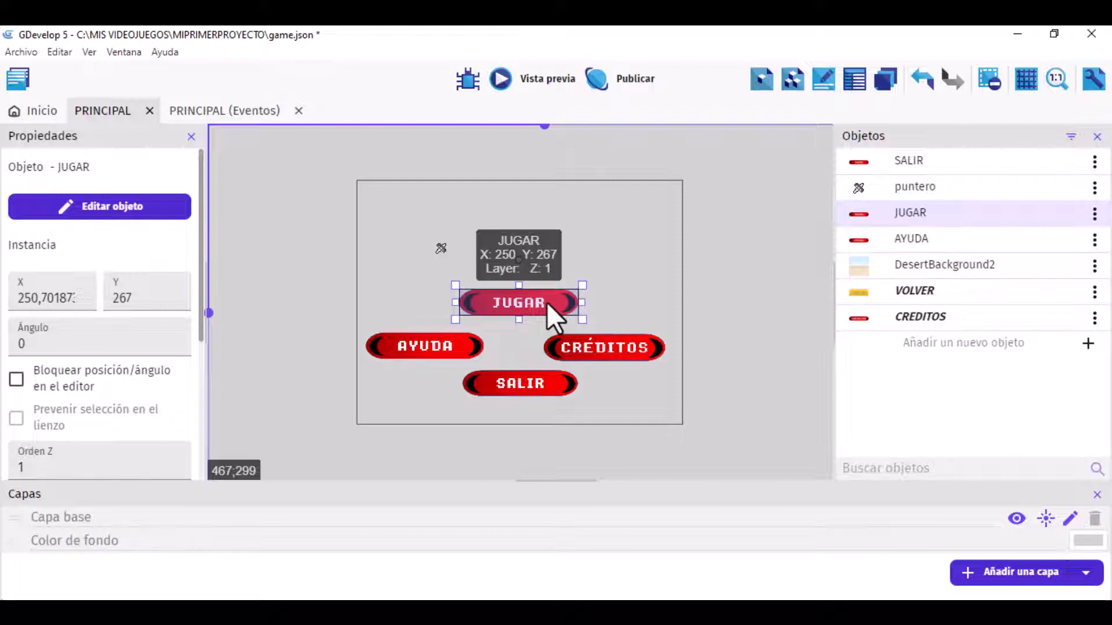
pyautogui.moveTo(922, 290); pyautogui.dragTo(503, 200)
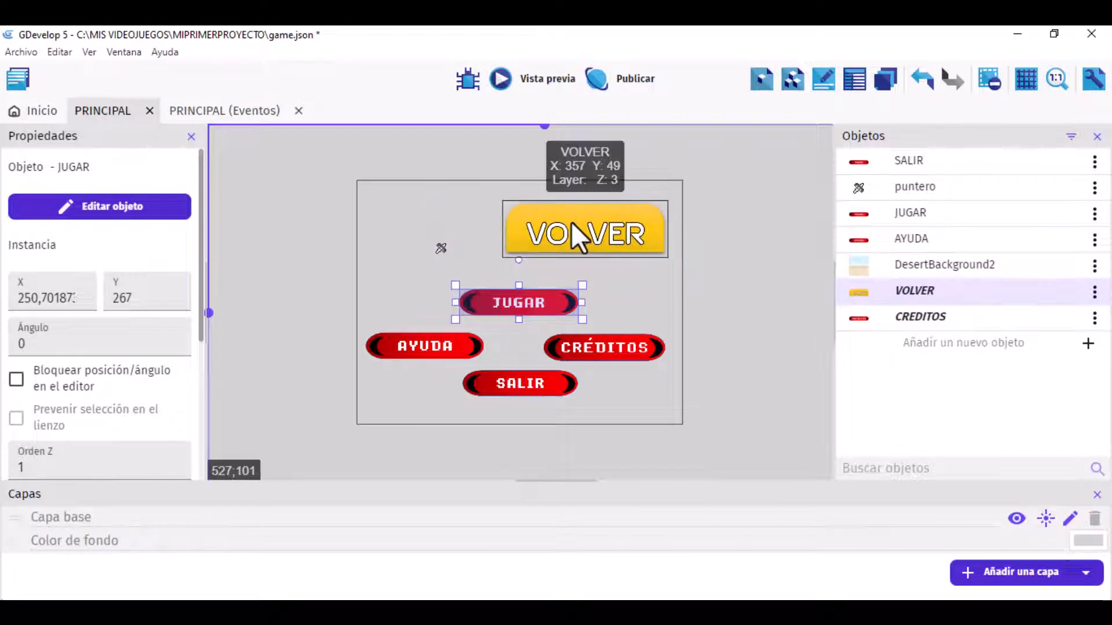
pyautogui.moveTo(571, 221); pyautogui.dragTo(551, 258)
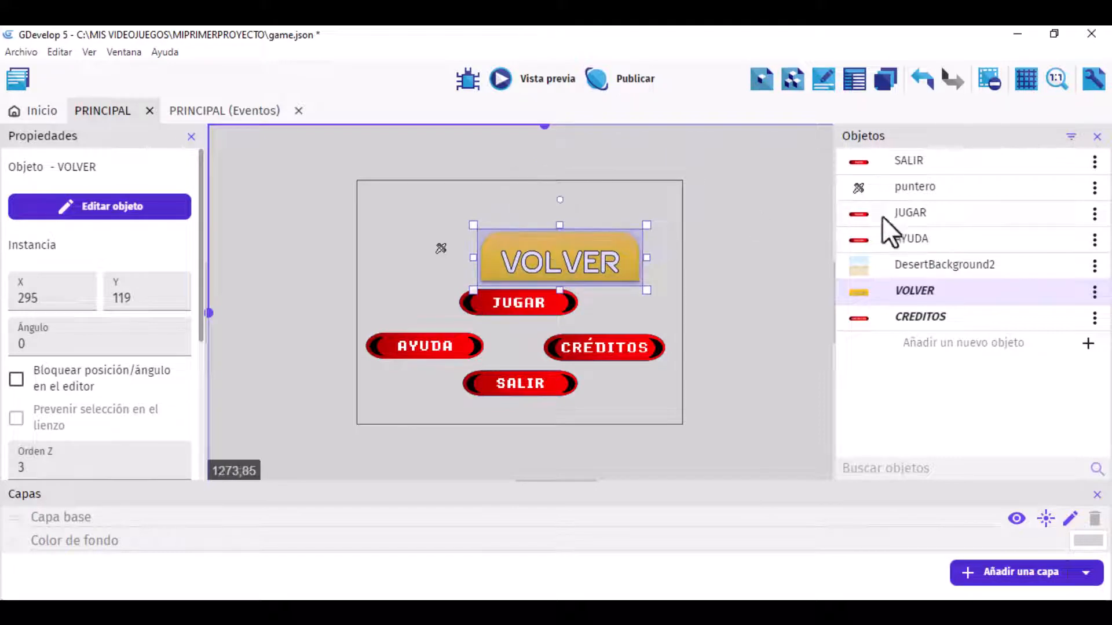
pyautogui.moveTo(915, 210); pyautogui.dragTo(567, 224)
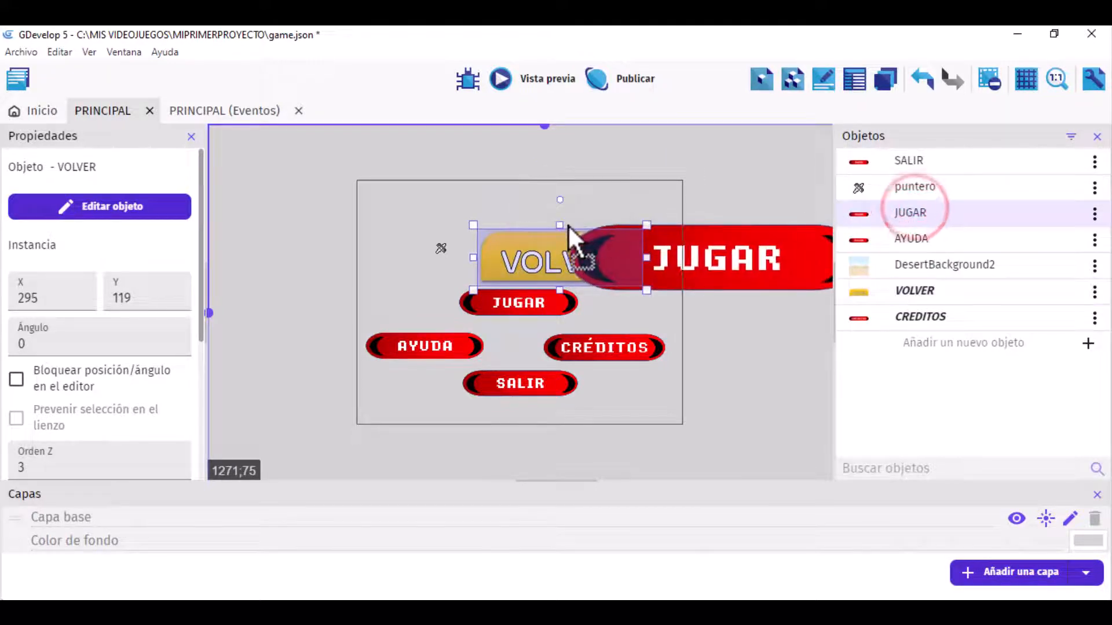
# Step: Delete the trial JUGAR and VOLVER instances from the scene, keeping the original menu buttons
pyautogui.click(720, 256)
pyautogui.moveTo(720, 256); pyautogui.dragTo(645, 258)
pyautogui.press('Delete')
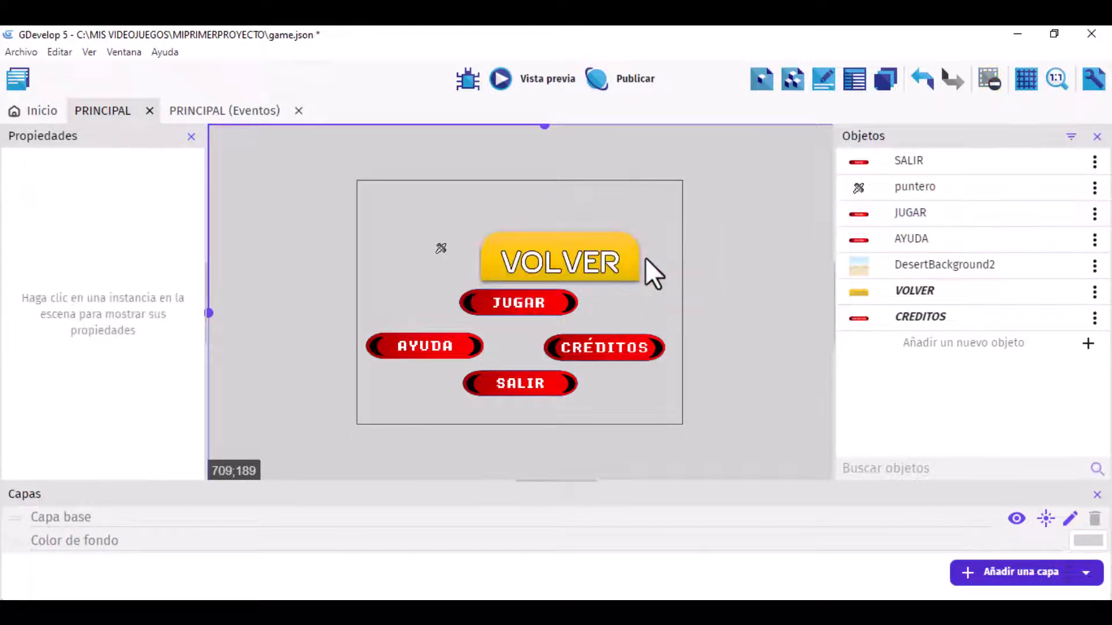
pyautogui.click(581, 269)
pyautogui.press('Delete')
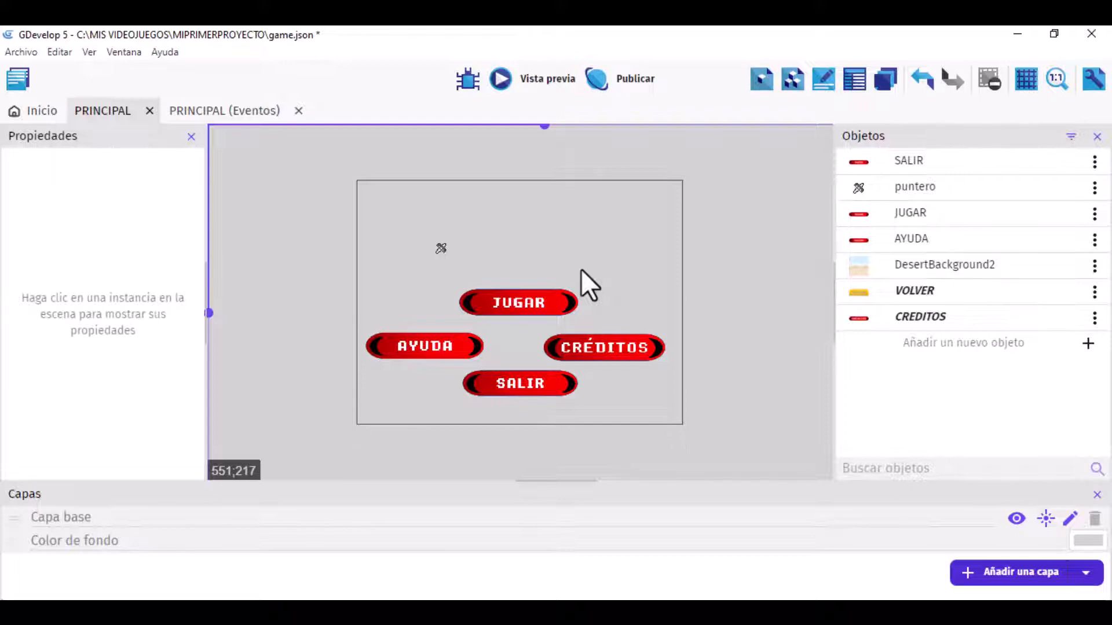
# Step: Preview the scene to check how the puntero object is drawn over each menu button, and close the preview
pyautogui.click(441, 249)
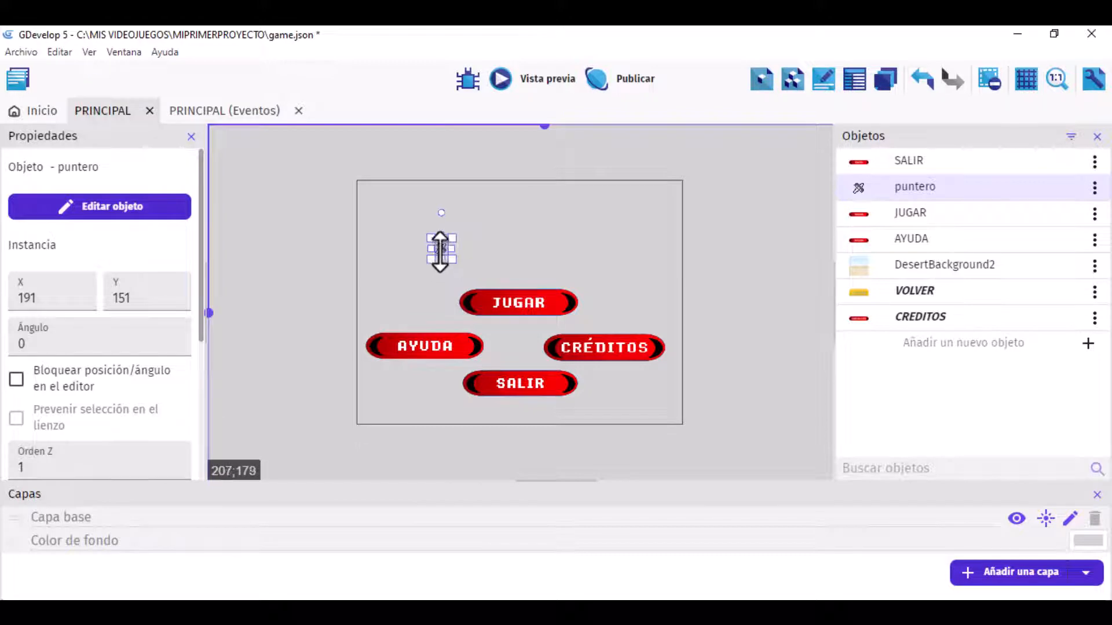
pyautogui.click(541, 81)
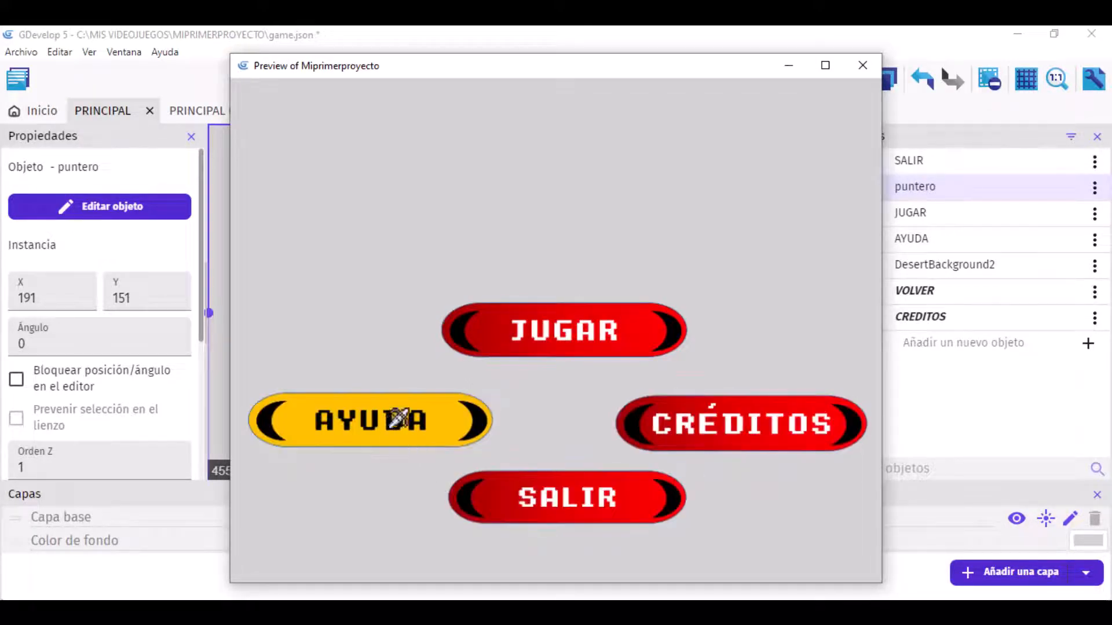
pyautogui.click(853, 71)
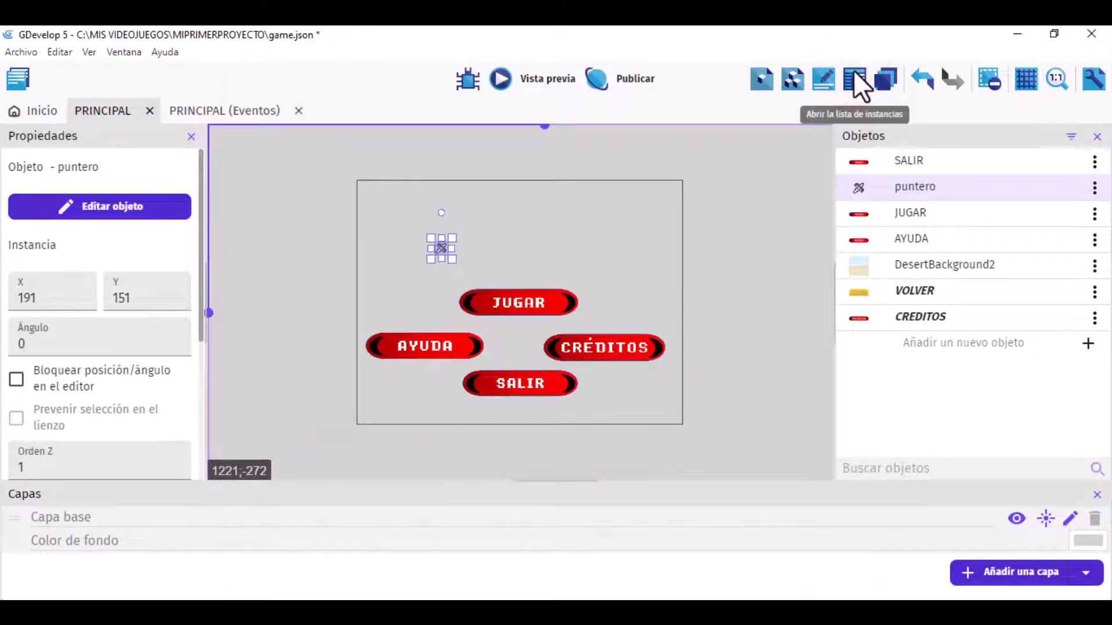
# Step: Set the puntero instance's Z order to 3 and check it in a preview of the scene
pyautogui.click(176, 465)
pyautogui.click(176, 465)
pyautogui.click(176, 464)
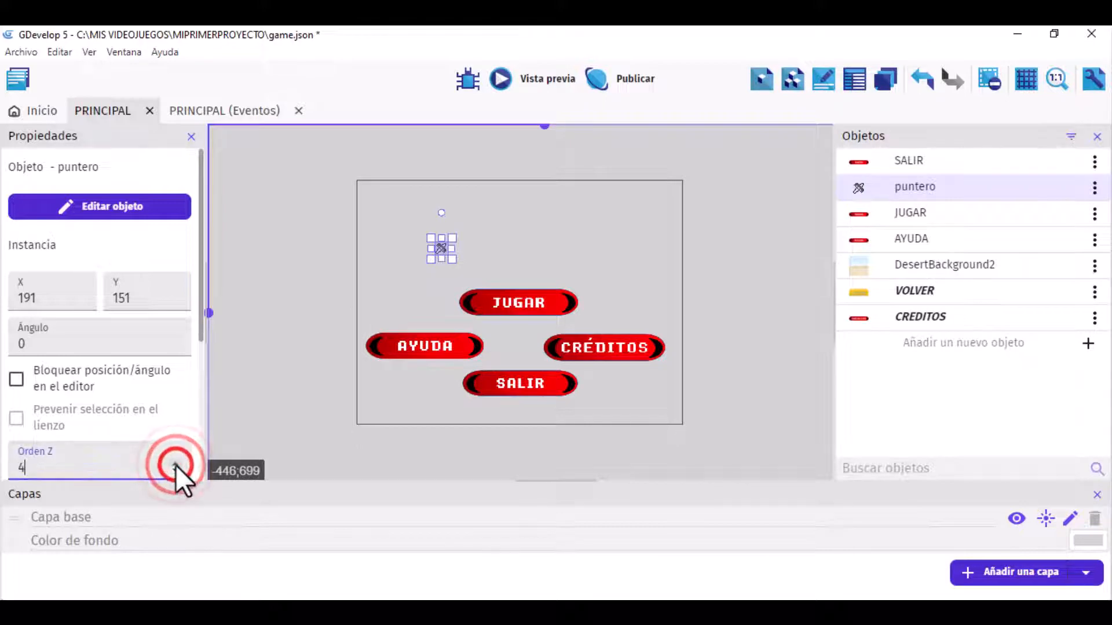
pyautogui.click(176, 471)
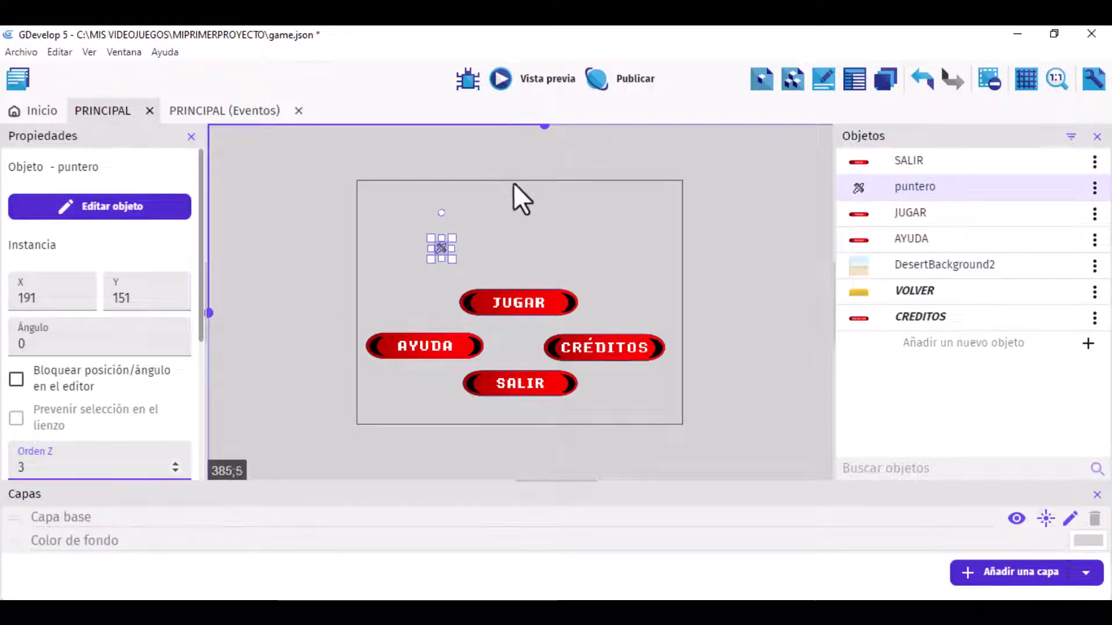
pyautogui.click(528, 73)
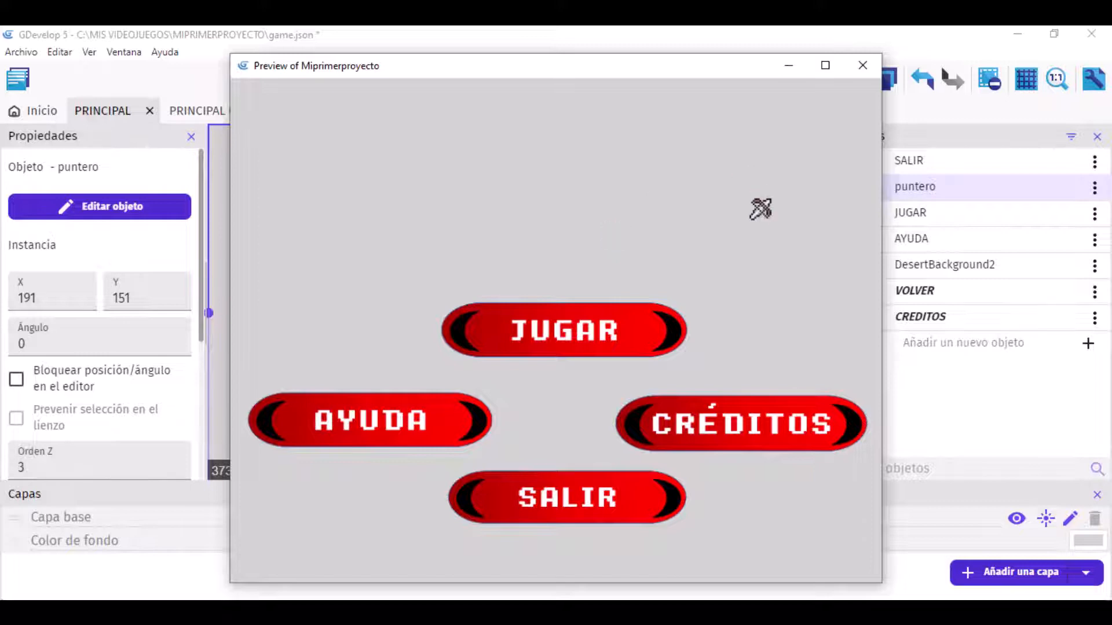
pyautogui.click(862, 65)
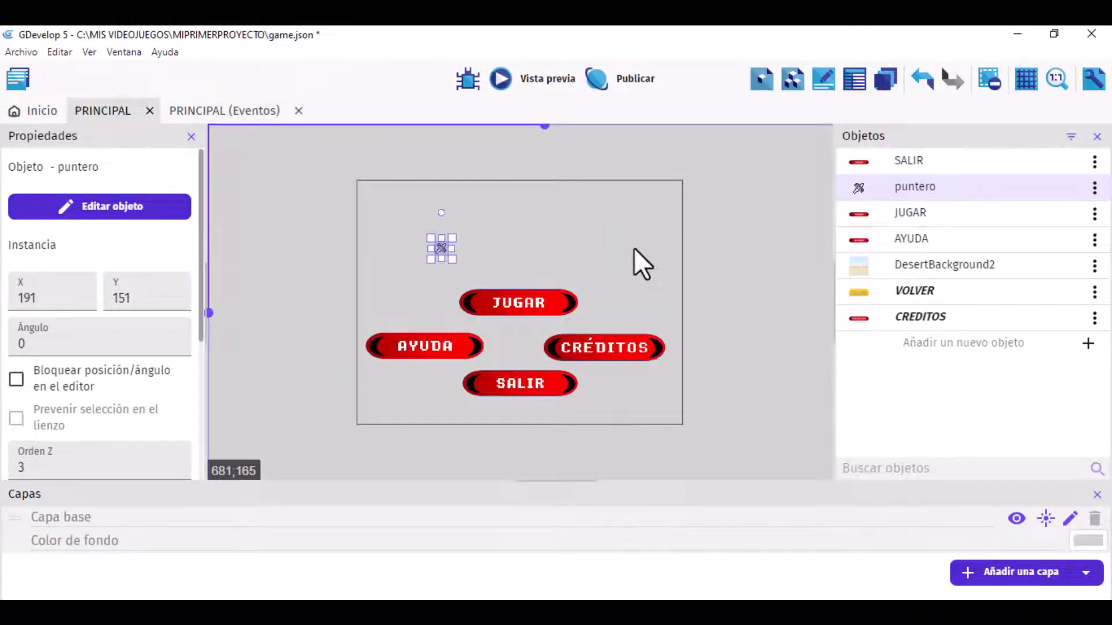
pyautogui.click(892, 90)
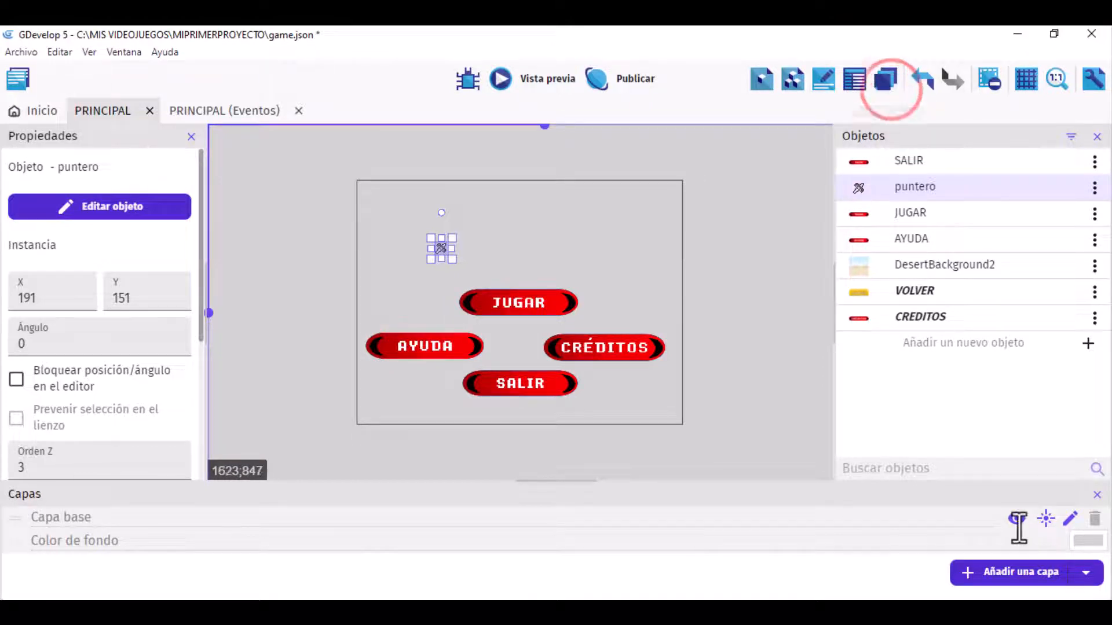
pyautogui.click(1097, 495)
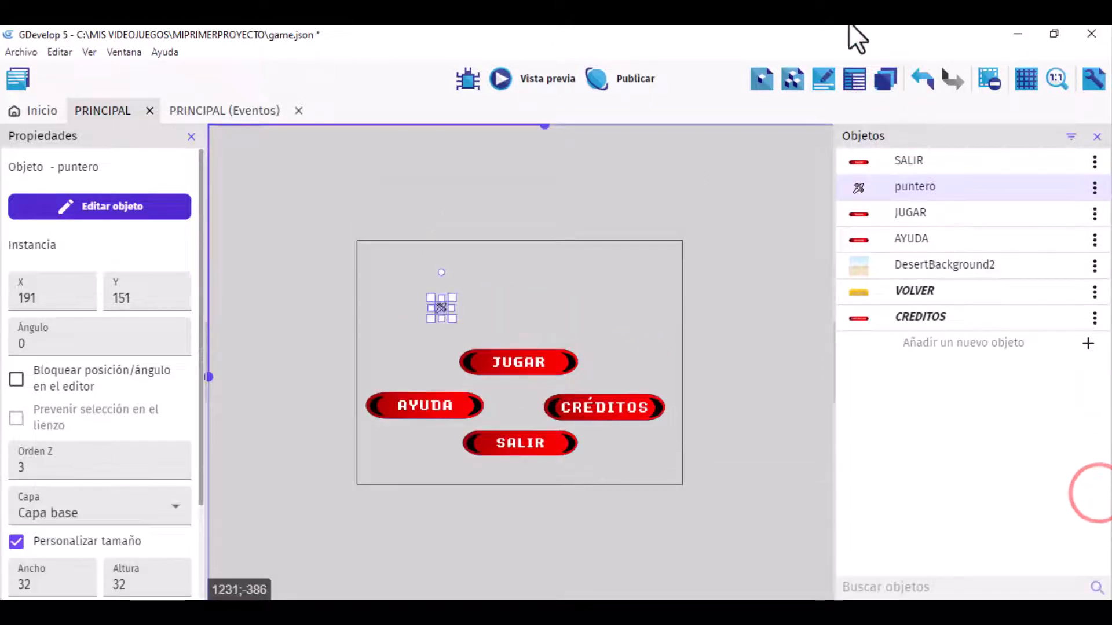
pyautogui.click(887, 83)
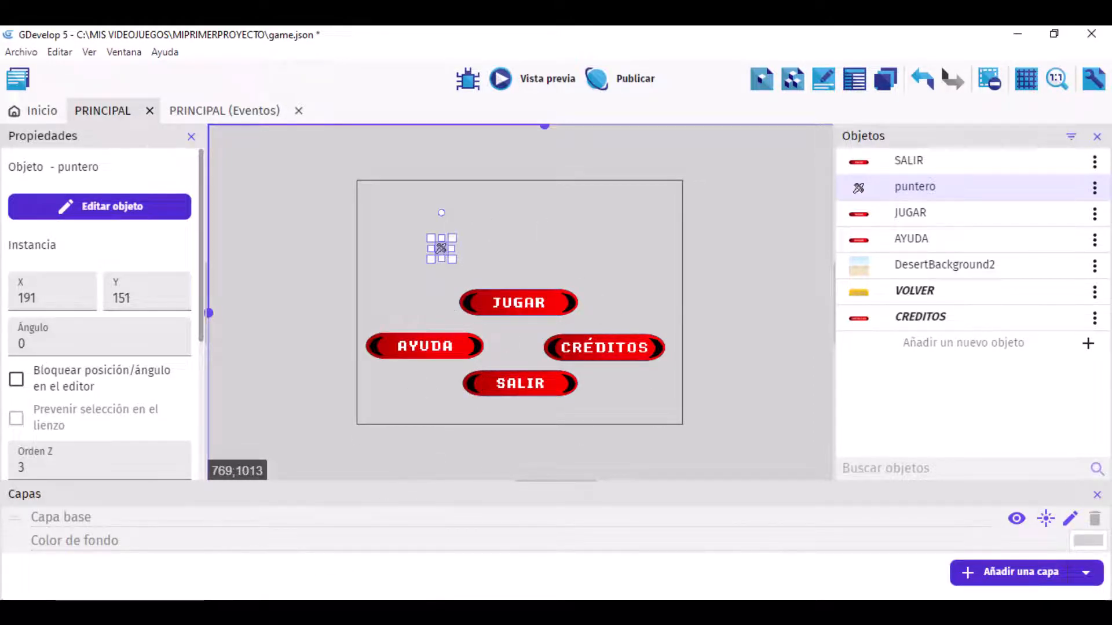
# Step: Add a new layer above the base layer and name it puntero
pyautogui.click(1017, 575)
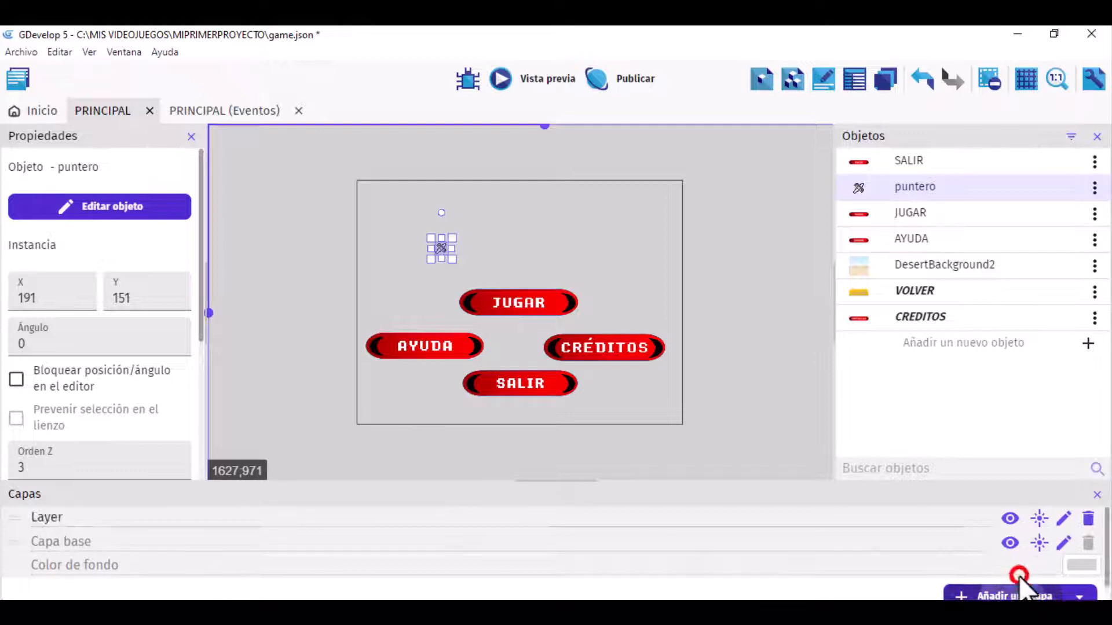
pyautogui.doubleClick(67, 516)
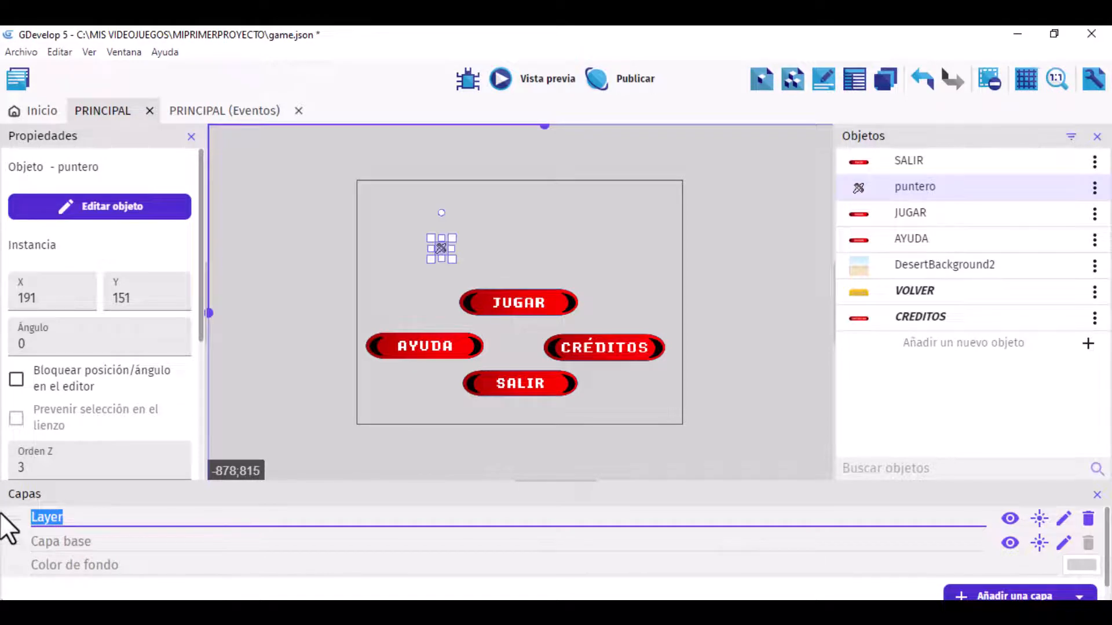
pyautogui.write('puntero')
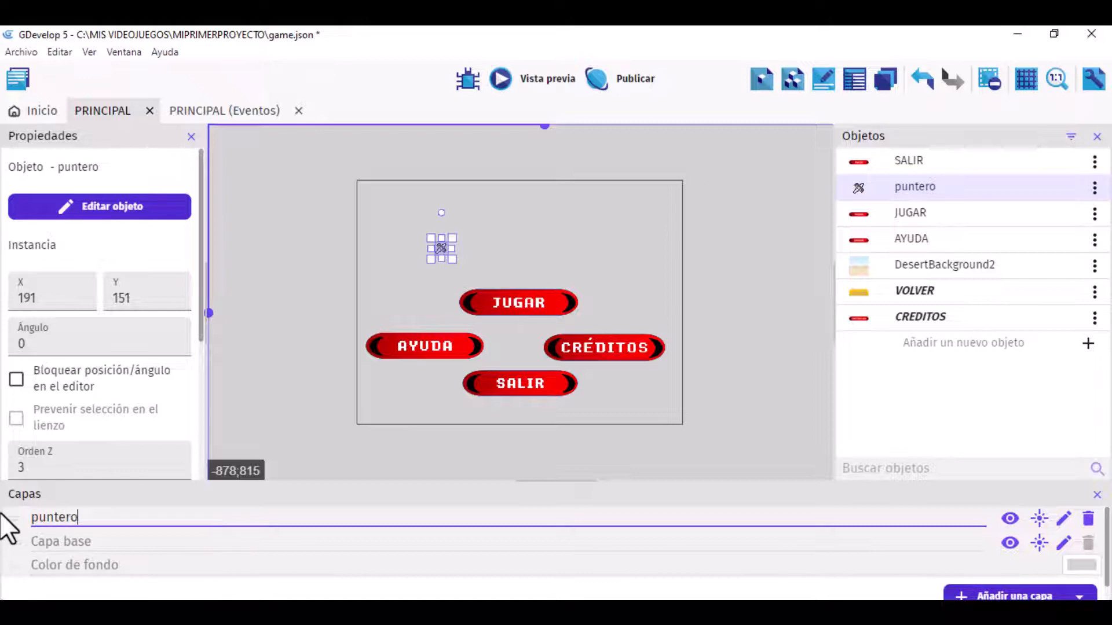
pyautogui.click(13, 520)
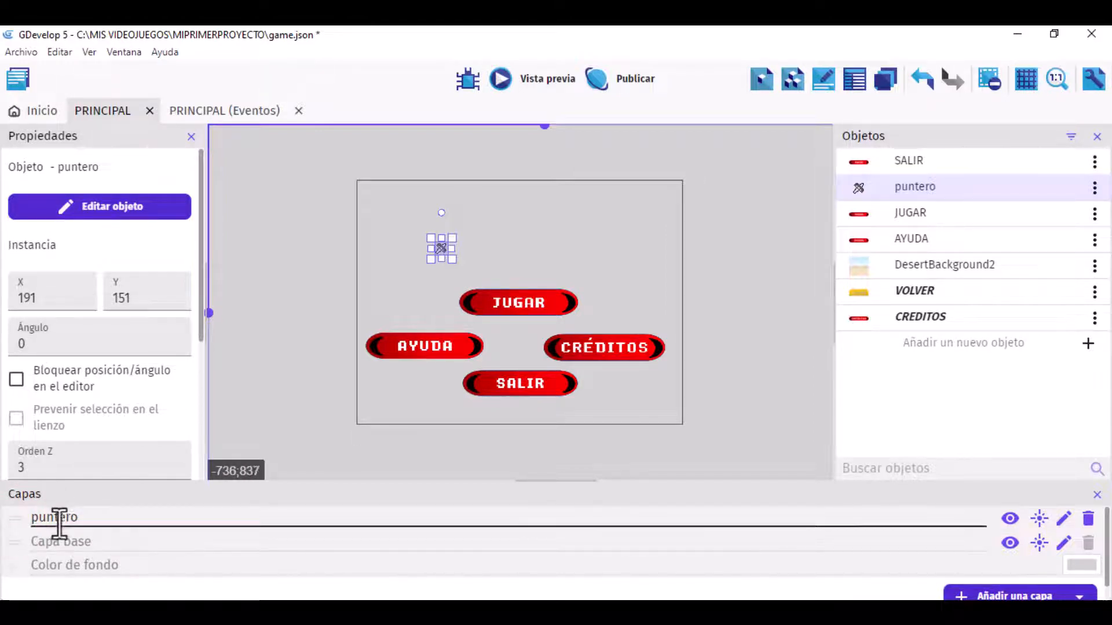
pyautogui.click(13, 519)
pyautogui.moveTo(13, 525)
pyautogui.mouseDown()
pyautogui.moveTo(15, 551)
pyautogui.moveTo(13, 512)
pyautogui.mouseUp()
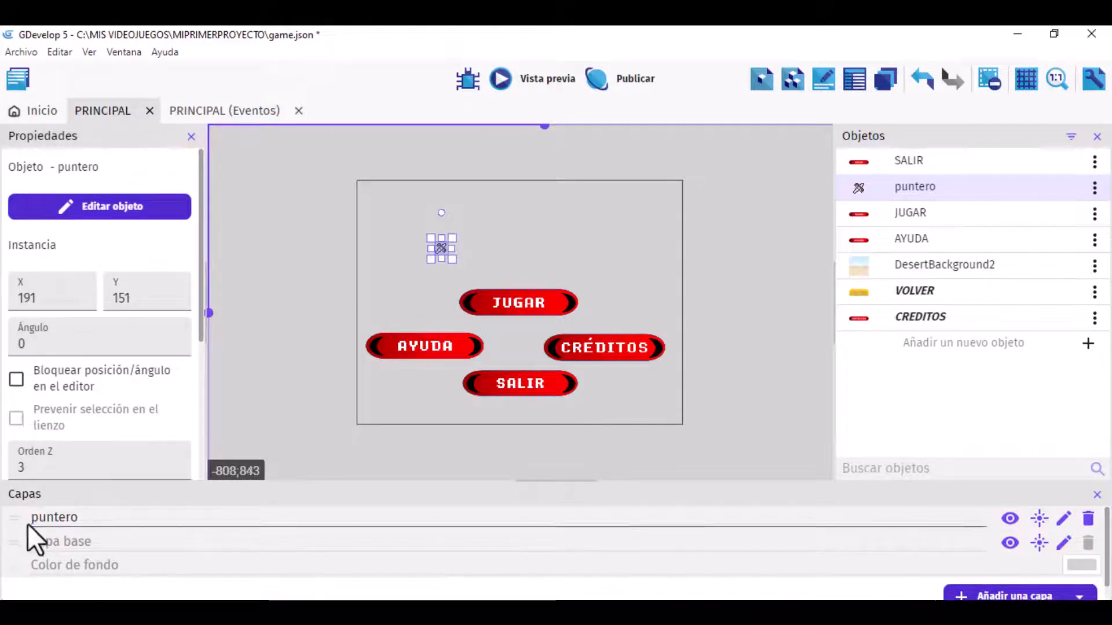
# Step: Assign the puntero instance in the scene to the puntero layer
pyautogui.click(361, 288)
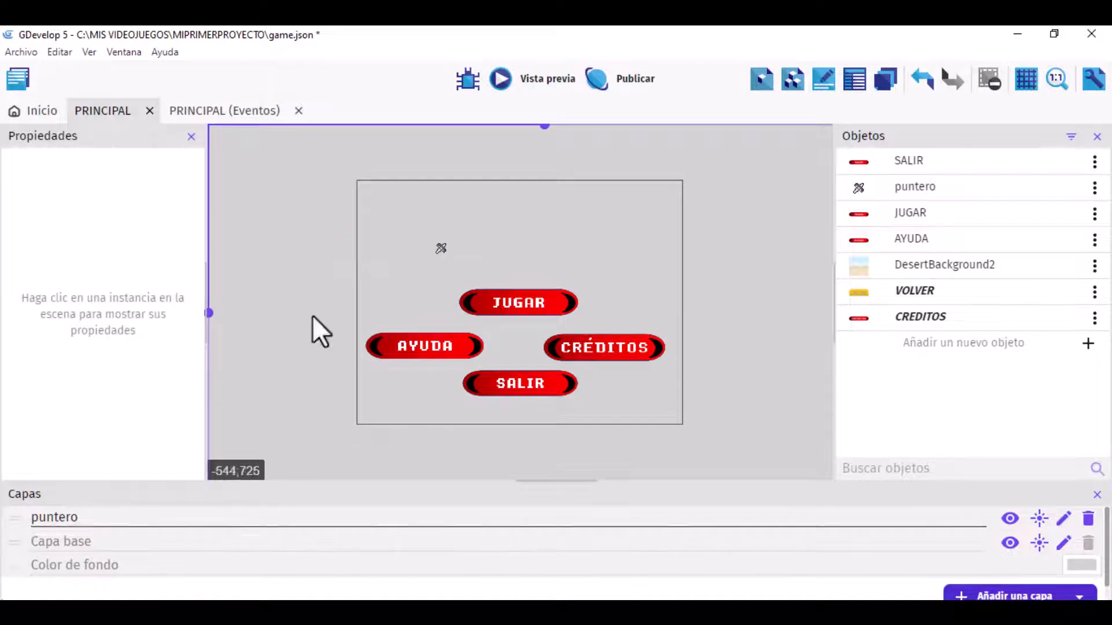
pyautogui.click(440, 247)
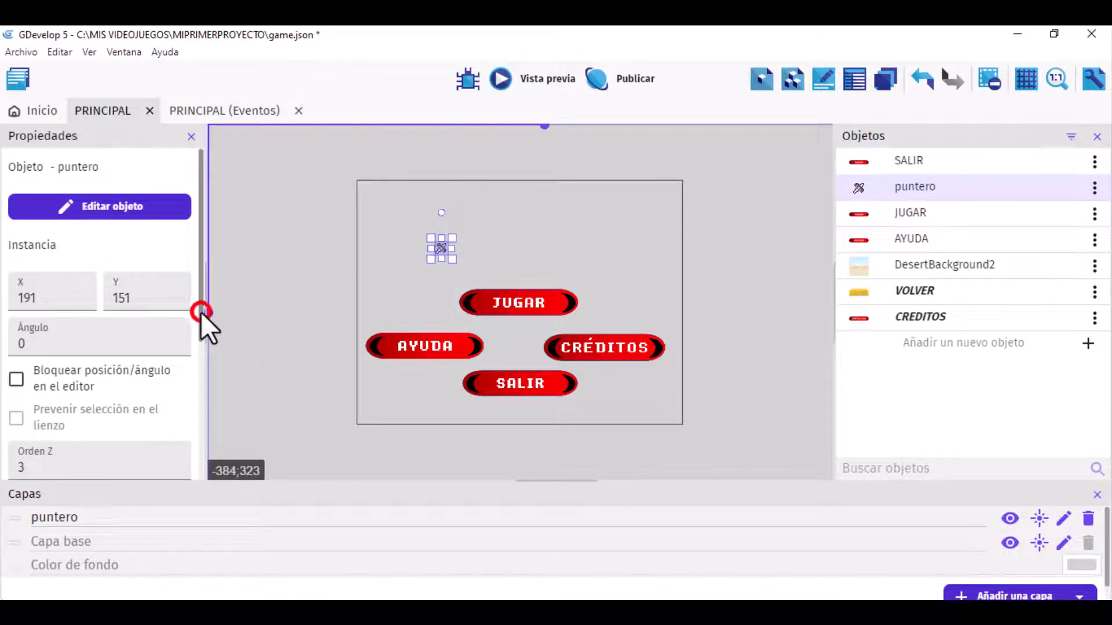
pyautogui.moveTo(200, 312); pyautogui.dragTo(204, 408)
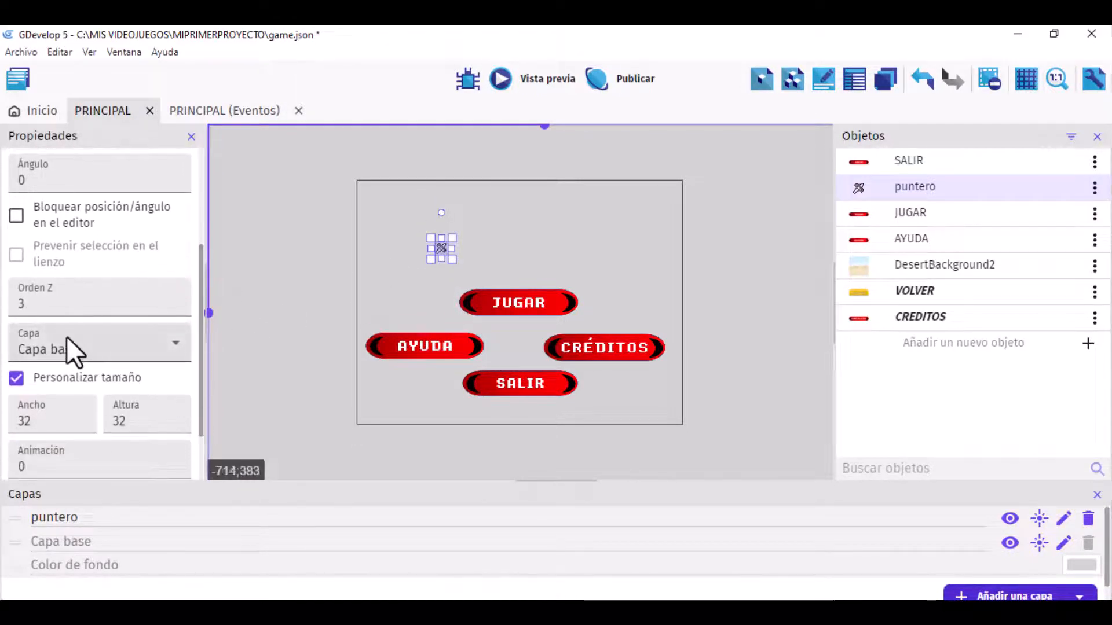
pyautogui.click(92, 349)
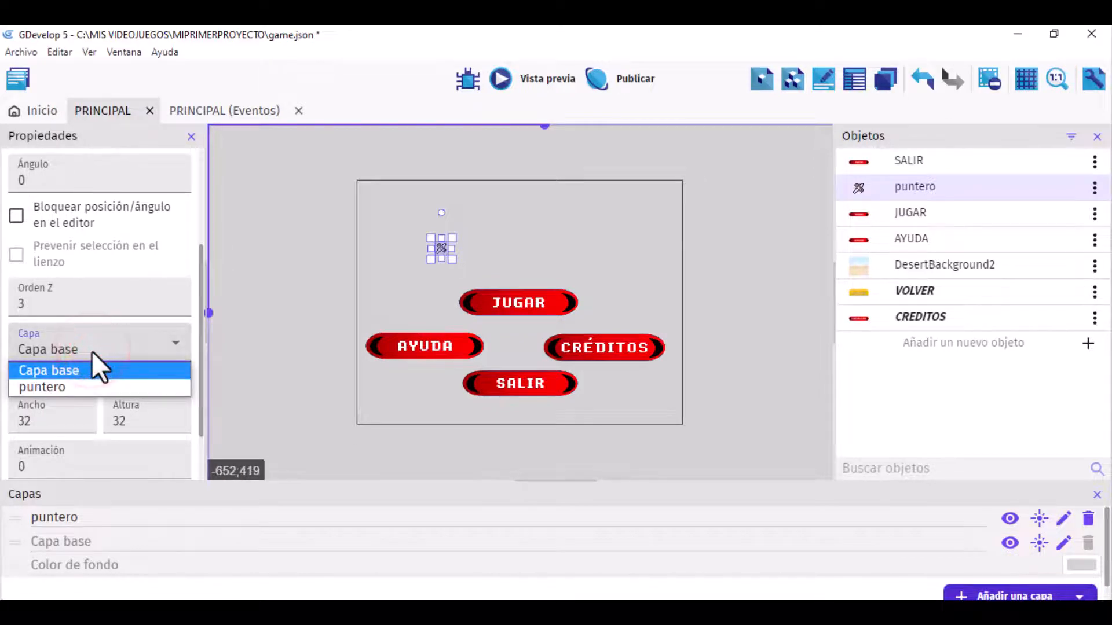
pyautogui.click(78, 383)
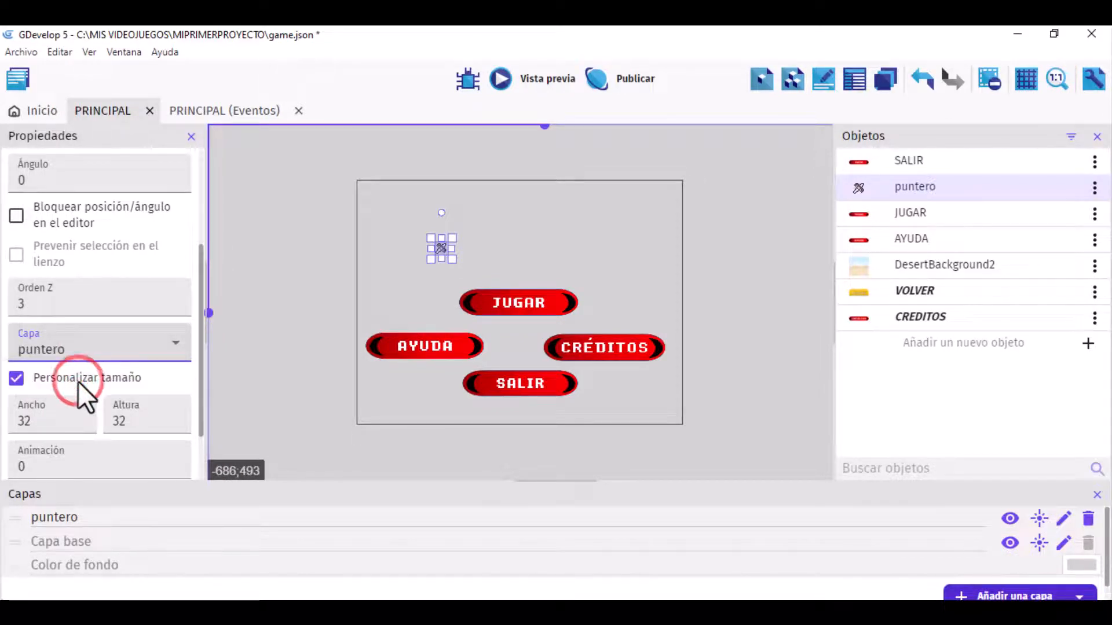
# Step: Set the puntero instance's Z order to 1 and check it over the buttons in a preview
pyautogui.doubleClick(176, 308)
pyautogui.click(175, 308)
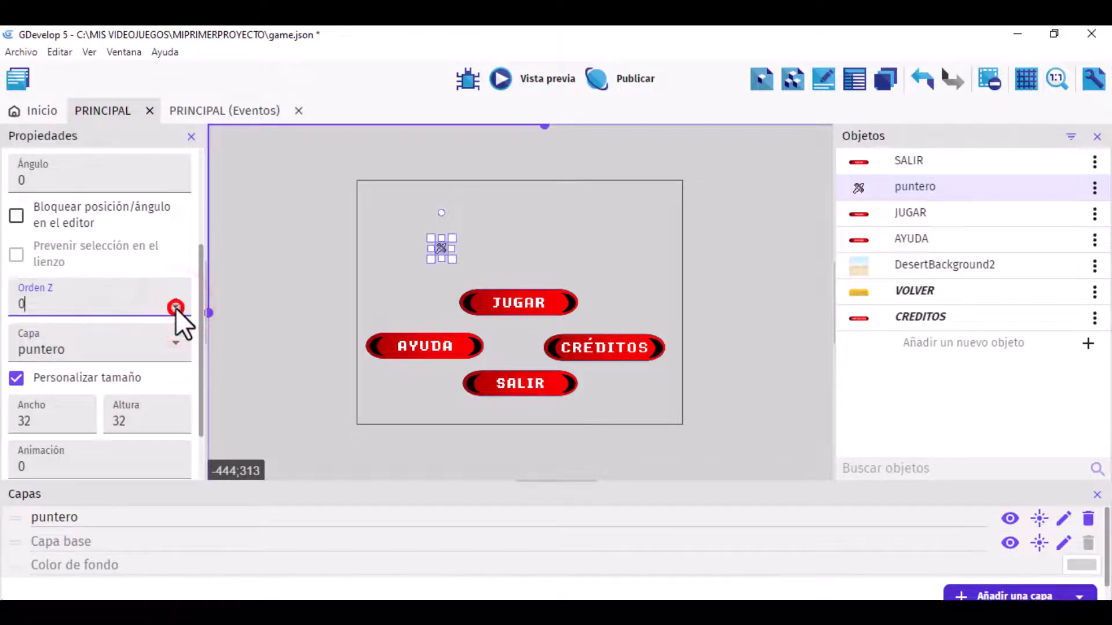
pyautogui.click(175, 301)
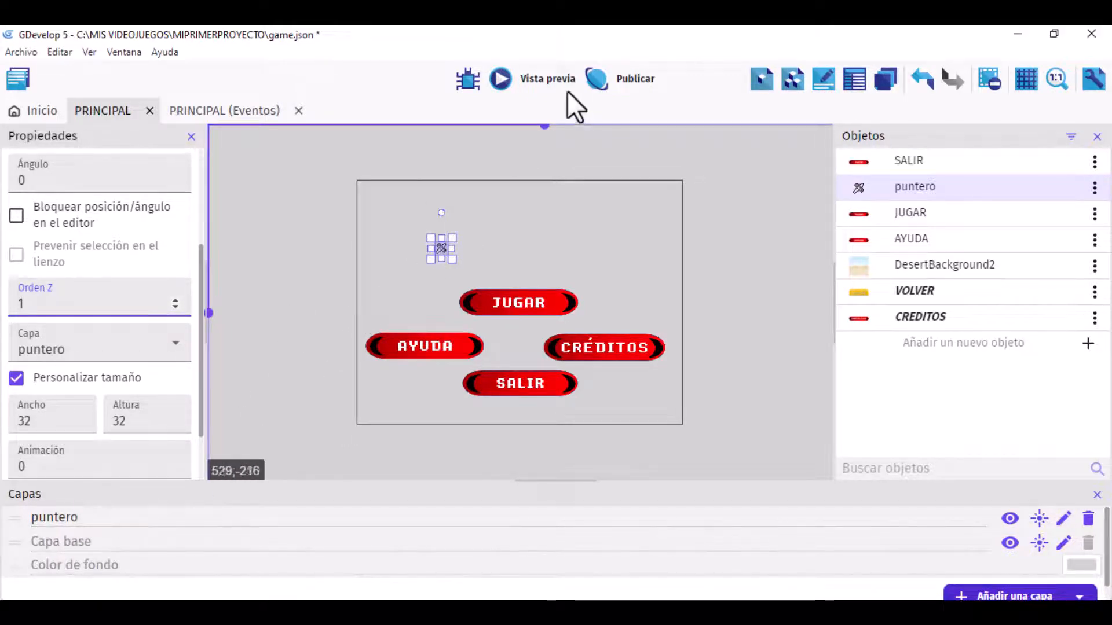
pyautogui.click(553, 76)
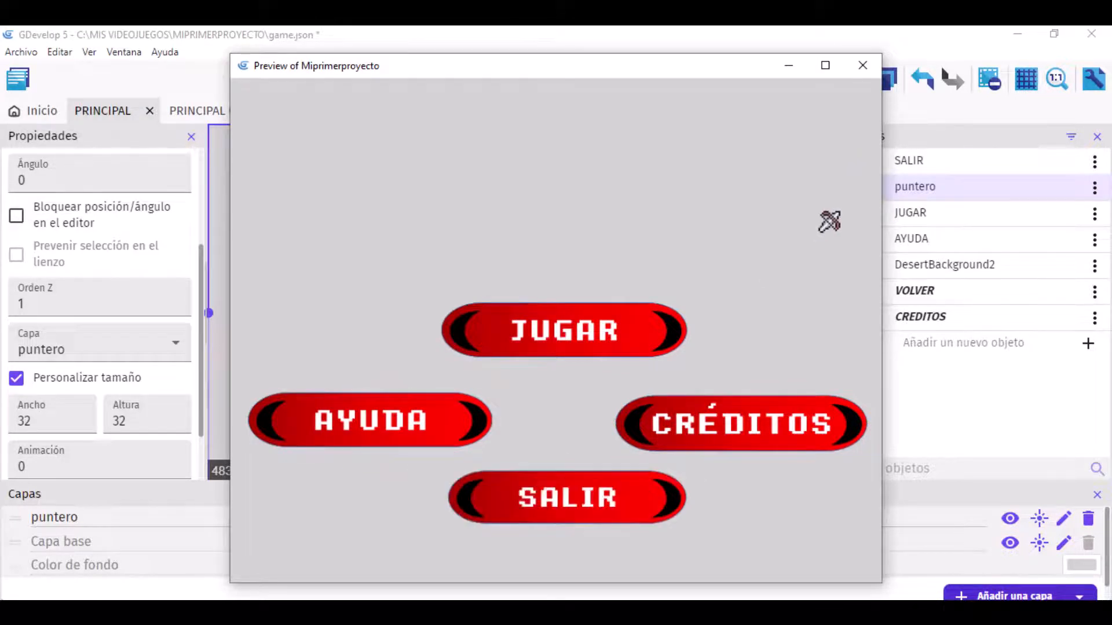
pyautogui.click(858, 67)
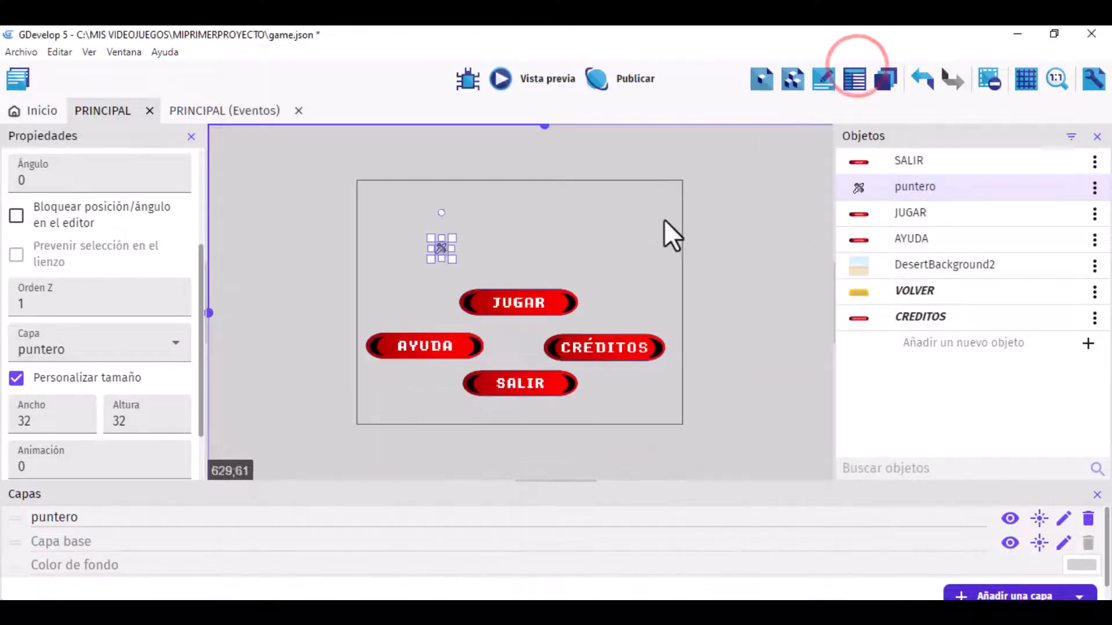
# Step: Place DesertBackground2 in the scene at about X -17, Y -19 and enlarge it to cover the whole game window frame
pyautogui.click(641, 247)
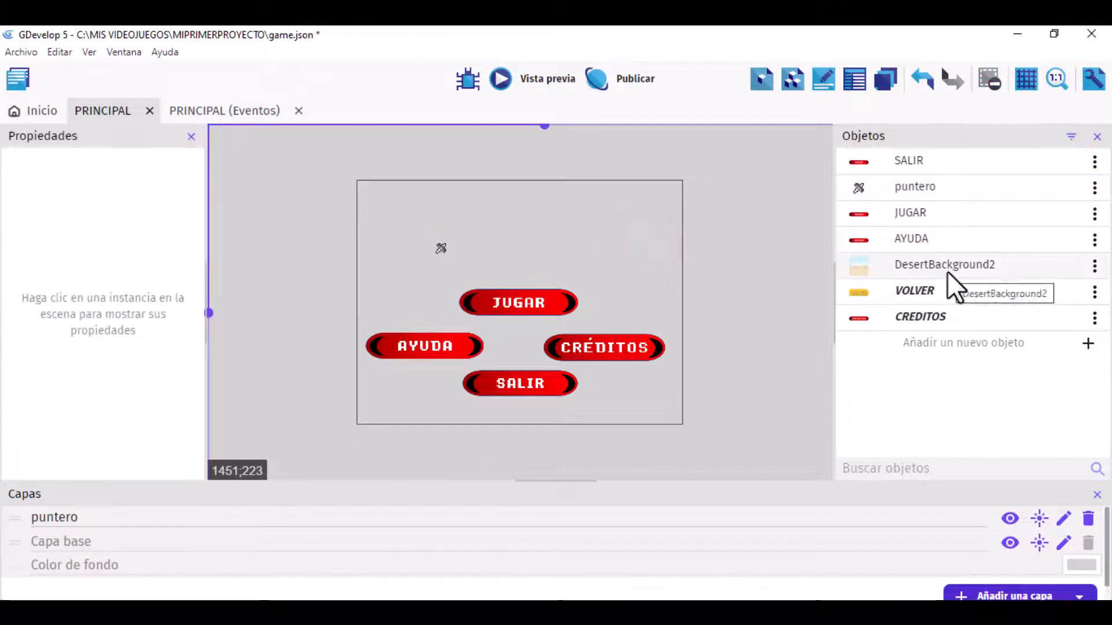
pyautogui.moveTo(947, 272); pyautogui.dragTo(356, 184)
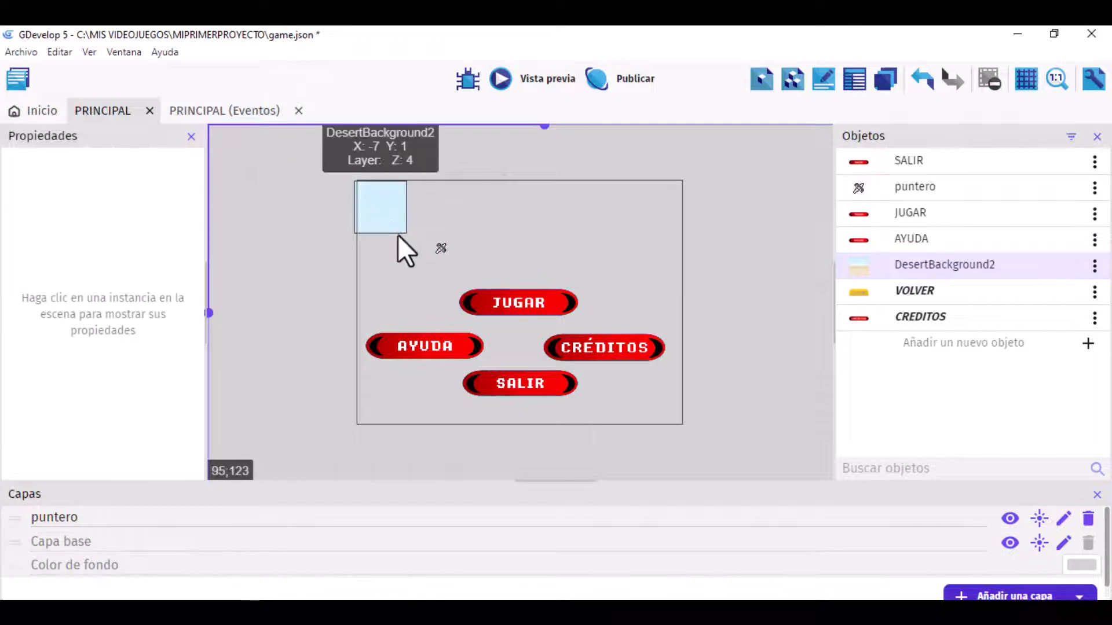
pyautogui.click(401, 231)
pyautogui.moveTo(413, 239); pyautogui.dragTo(748, 509)
pyautogui.moveTo(617, 328); pyautogui.dragTo(618, 295)
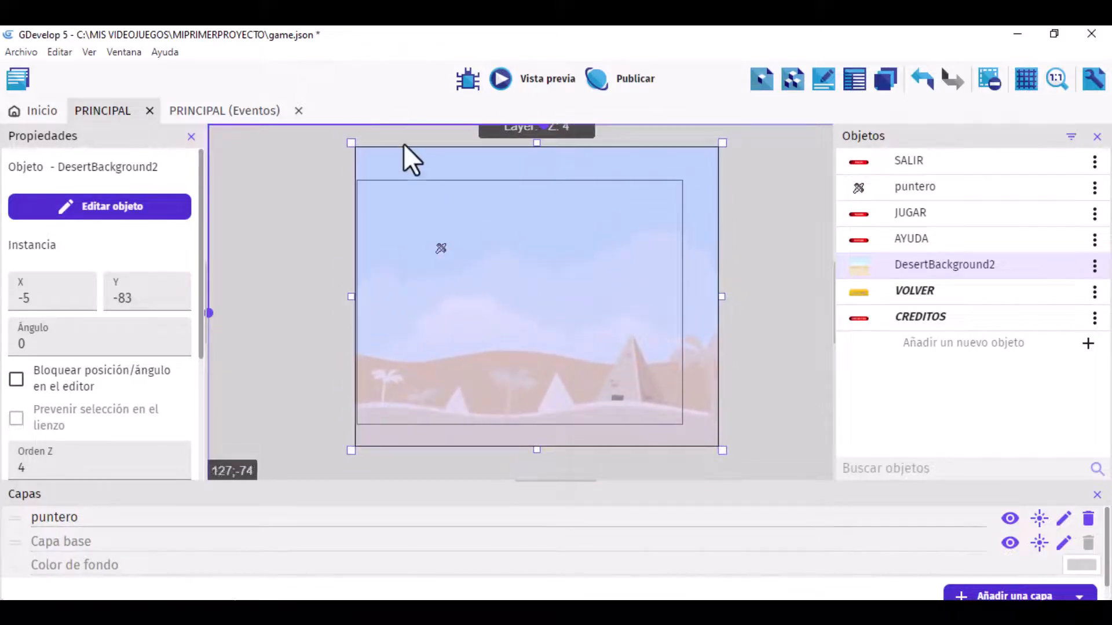
pyautogui.moveTo(350, 143); pyautogui.dragTo(397, 180)
pyautogui.moveTo(469, 214); pyautogui.dragTo(415, 199)
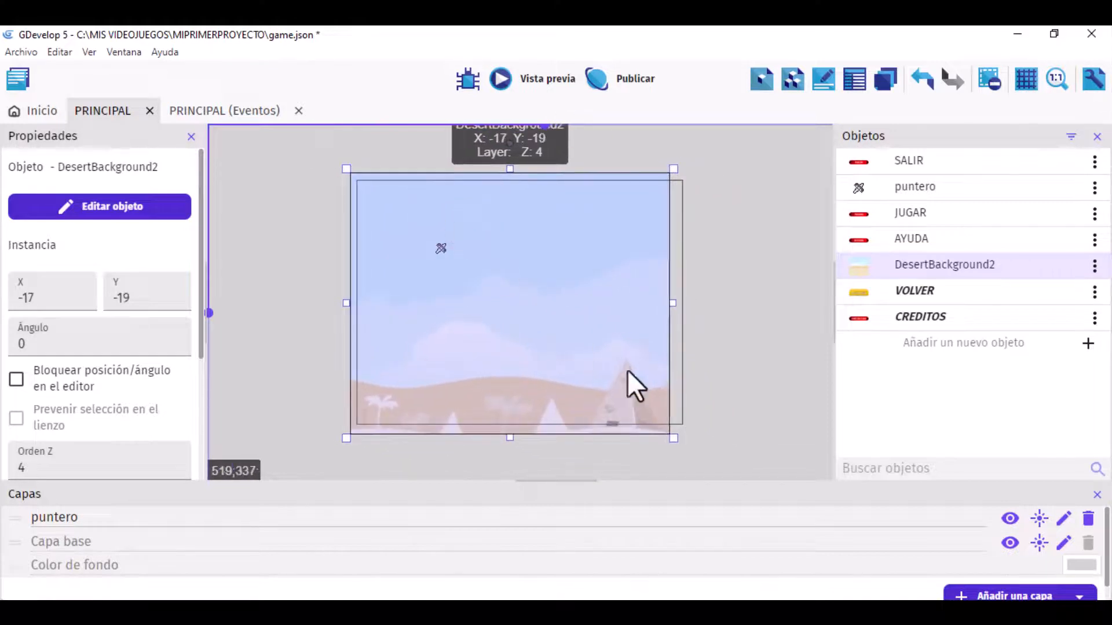
pyautogui.moveTo(675, 437); pyautogui.dragTo(697, 448)
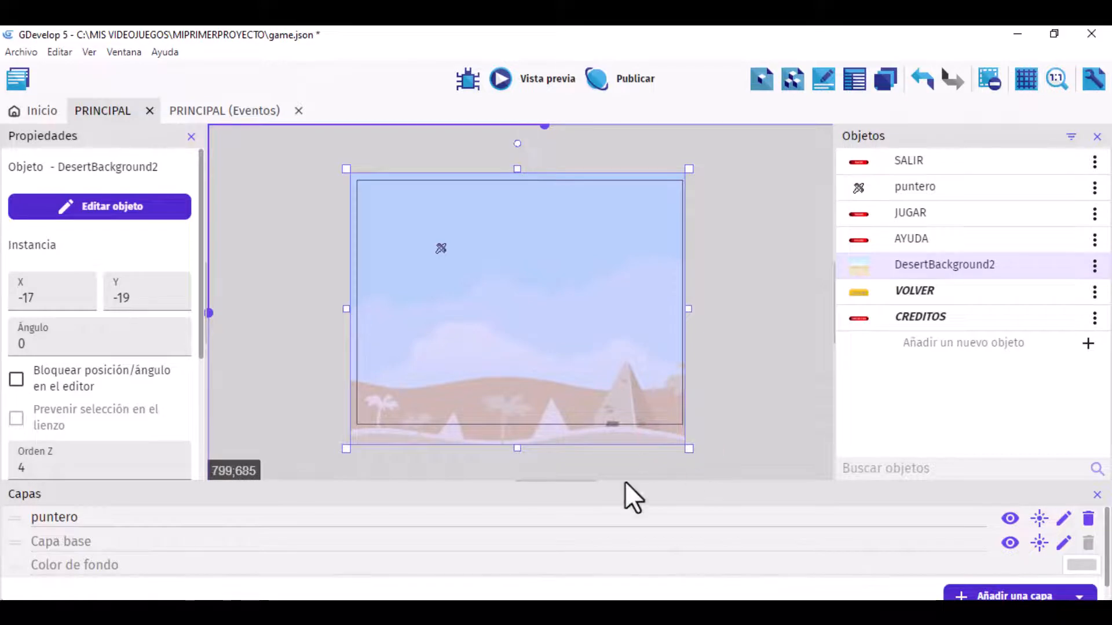
# Step: Add a new layer named fondo and move it below the base layer in the layer order
pyautogui.click(1015, 596)
pyautogui.doubleClick(82, 518)
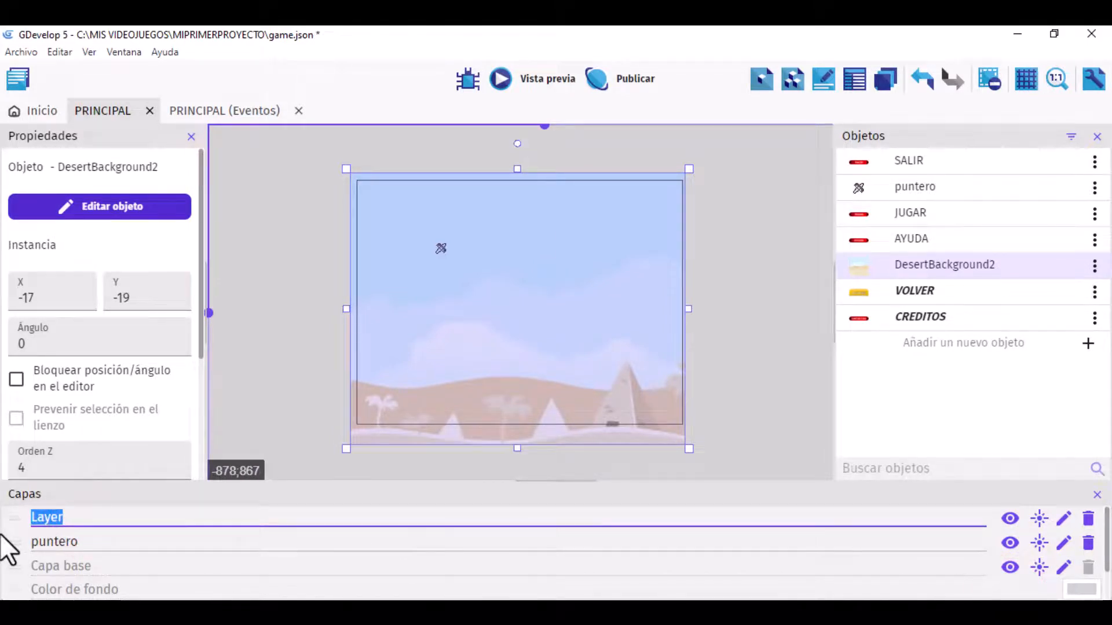
pyautogui.write('fondo')
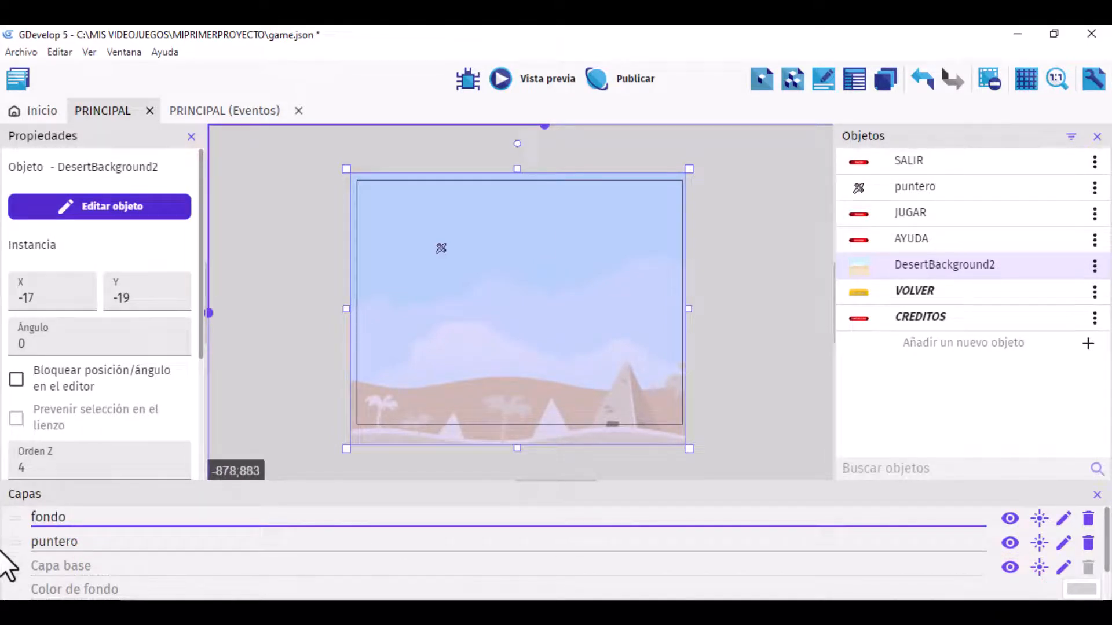
pyautogui.click(20, 517)
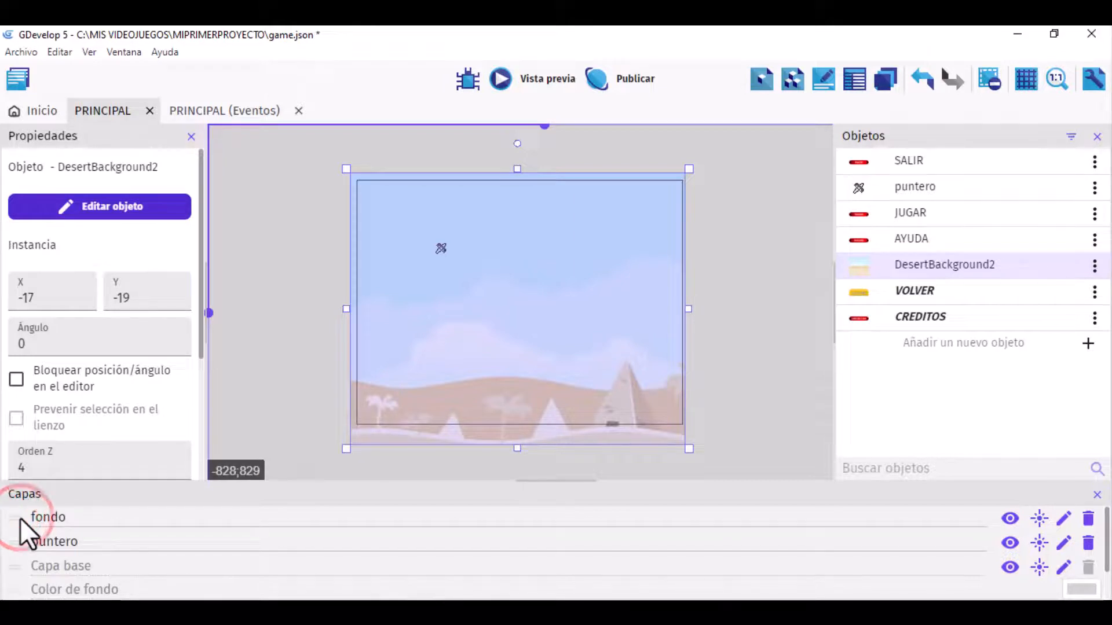
pyautogui.moveTo(15, 520); pyautogui.dragTo(16, 568)
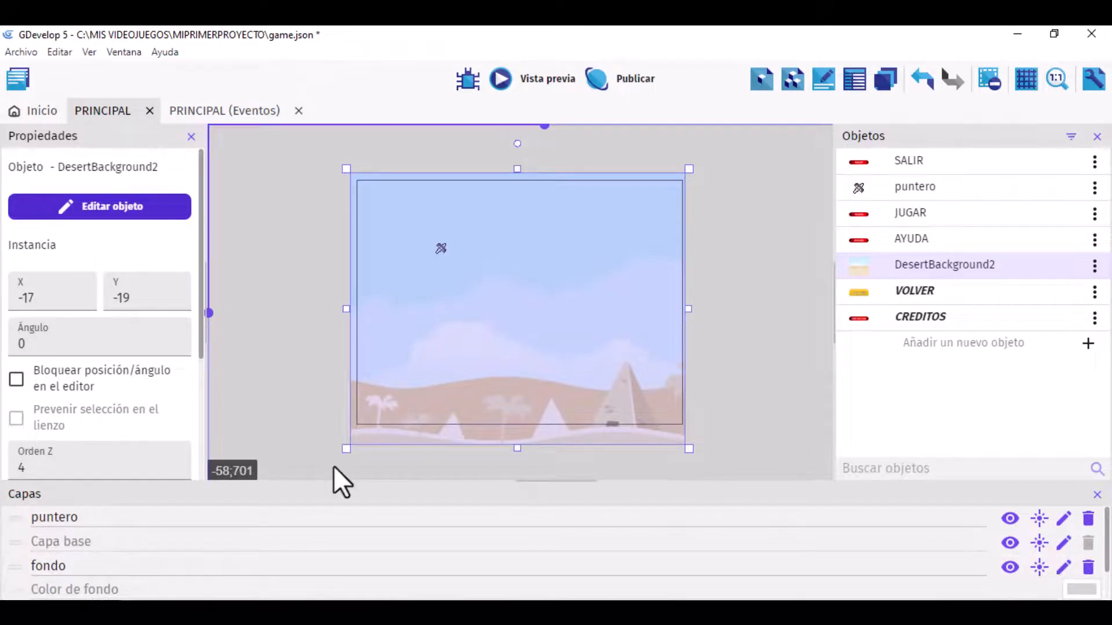
# Step: Assign the DesertBackground2 instance in the scene to the fondo layer
pyautogui.click(379, 180)
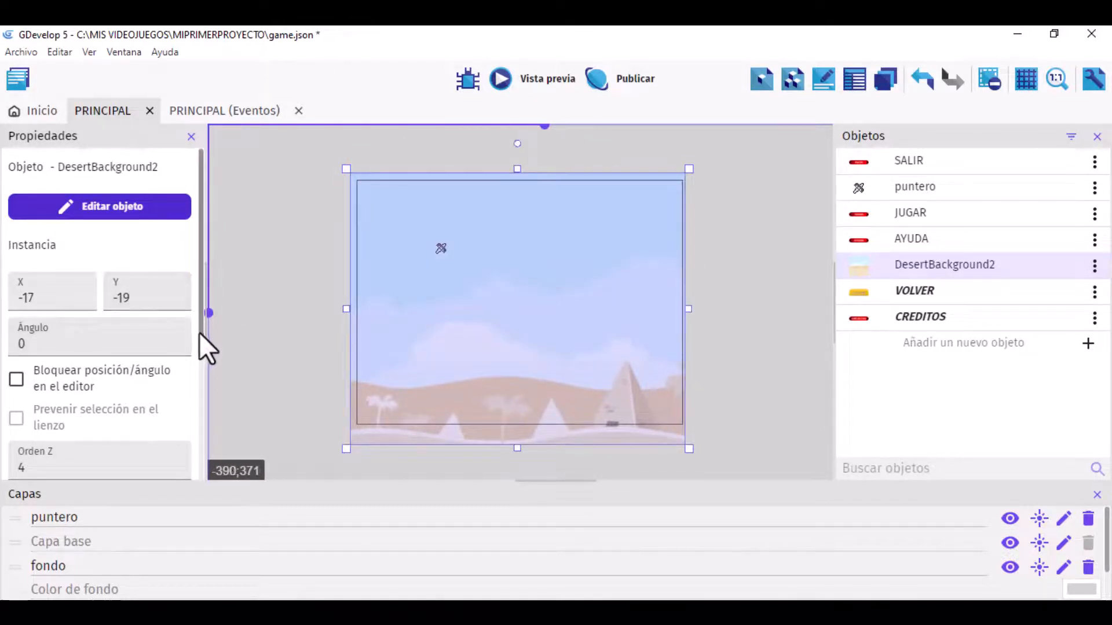
pyautogui.moveTo(199, 332); pyautogui.dragTo(198, 419)
pyautogui.click(167, 367)
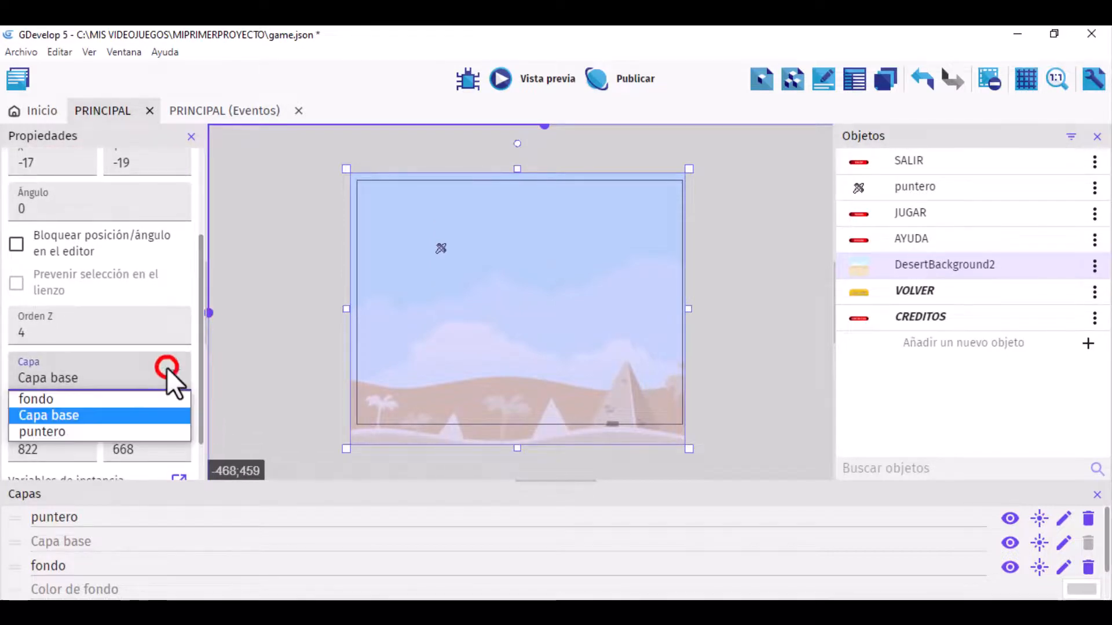
pyautogui.click(73, 402)
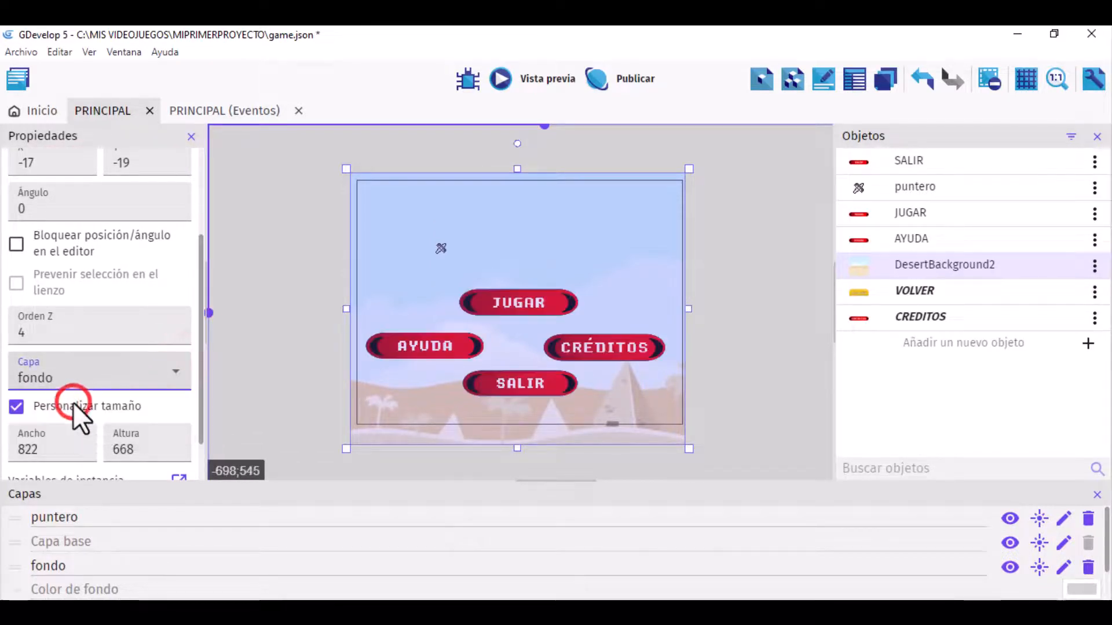
pyautogui.click(279, 304)
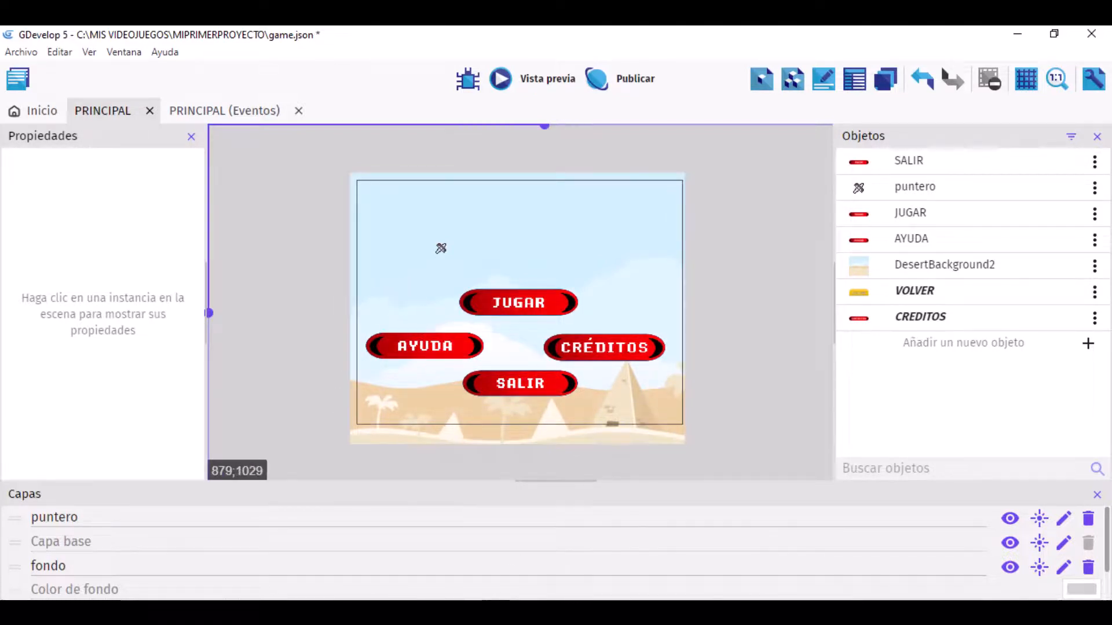
# Step: Toggle the visibility of the fondo layer and the base layer to check which objects each contains, leaving both shown
pyautogui.click(1010, 569)
pyautogui.click(1010, 569)
pyautogui.click(1010, 569)
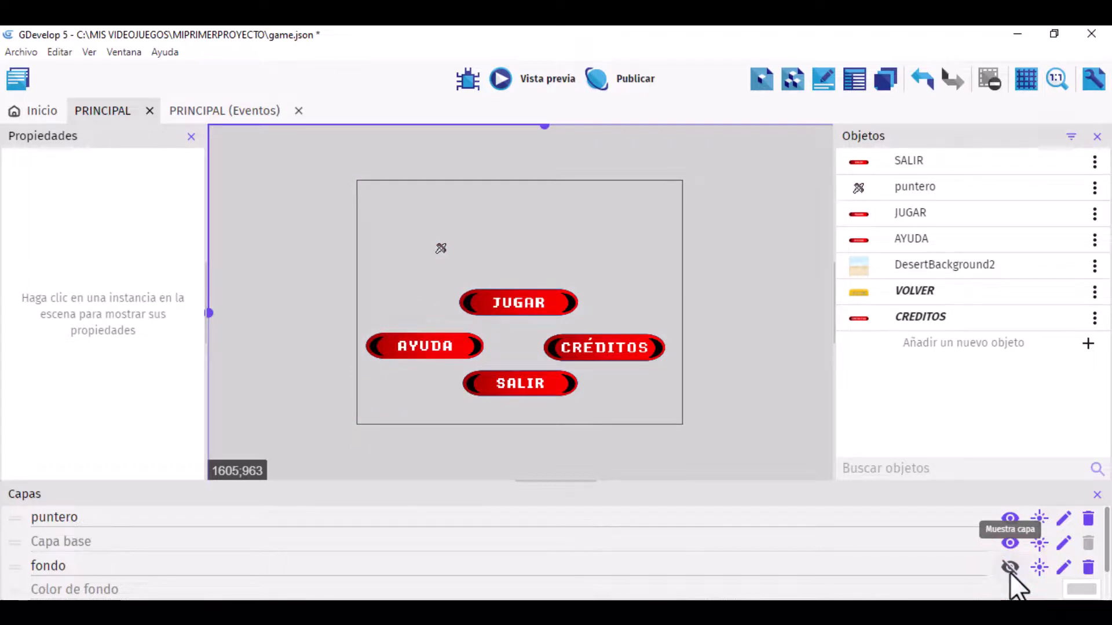
pyautogui.click(1010, 570)
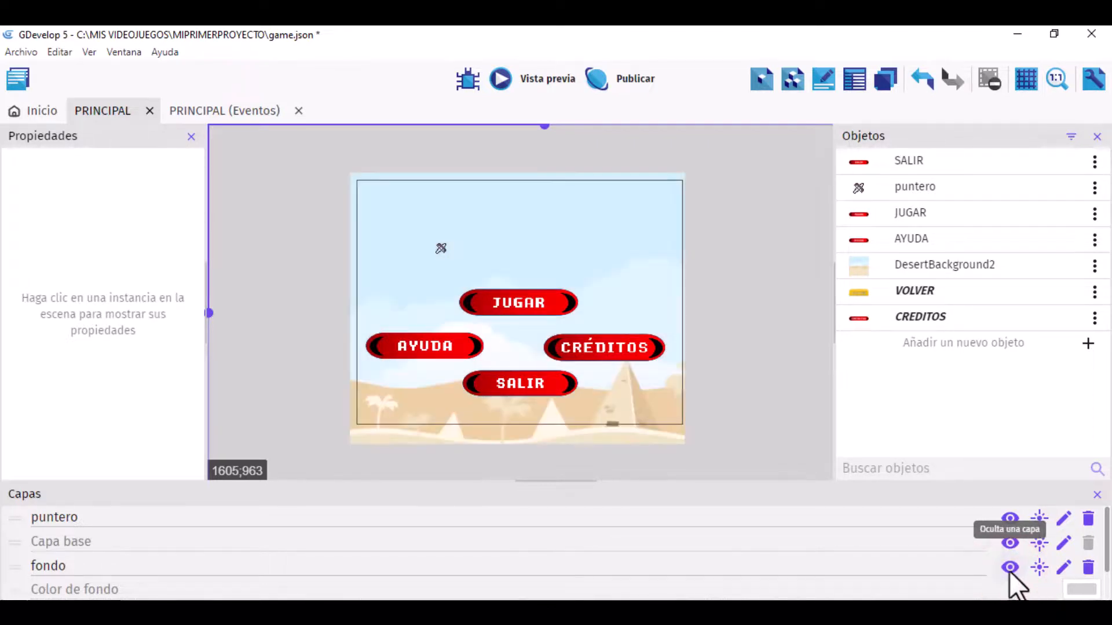
pyautogui.click(1007, 541)
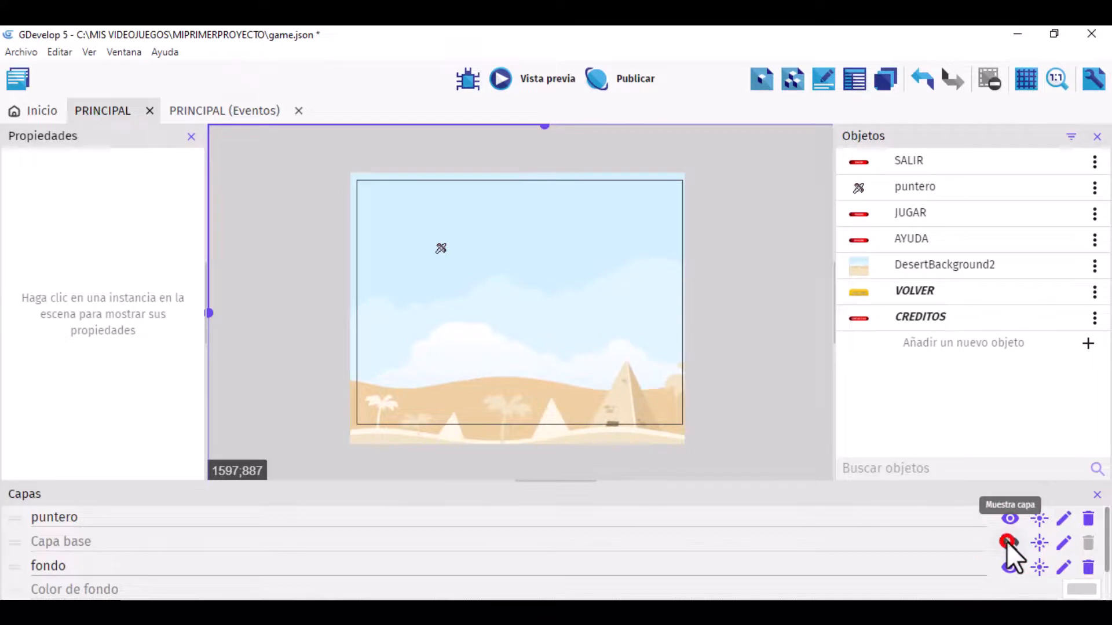
pyautogui.click(1007, 541)
pyautogui.click(1006, 541)
pyautogui.click(1007, 541)
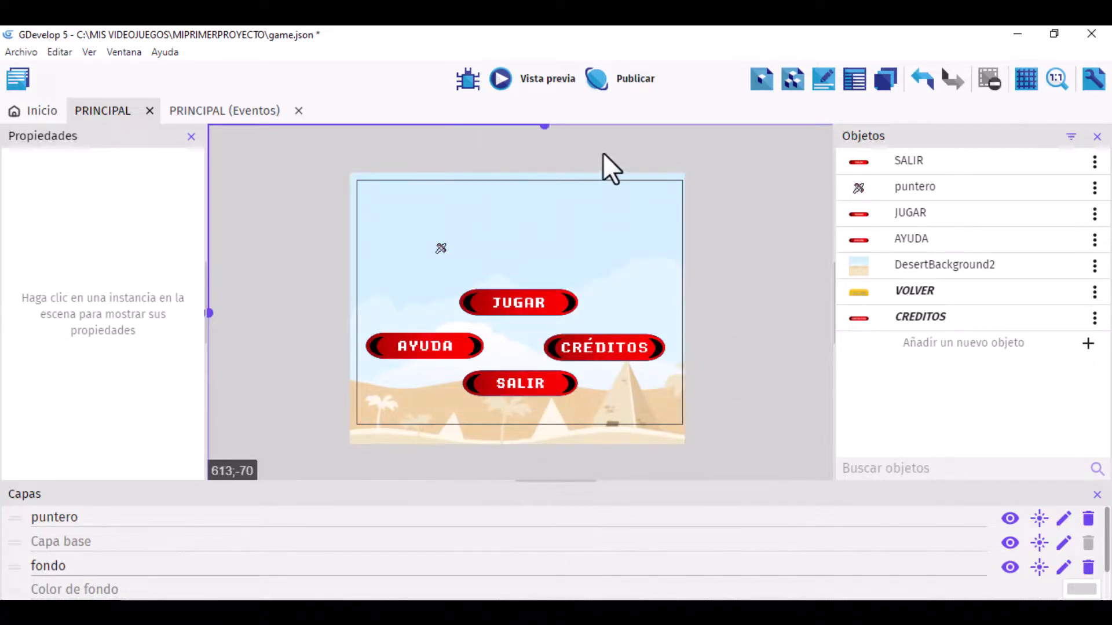
# Step: Run a preview of the PRINCIPAL scene to check the pointer and buttons over the desert background
pyautogui.click(527, 79)
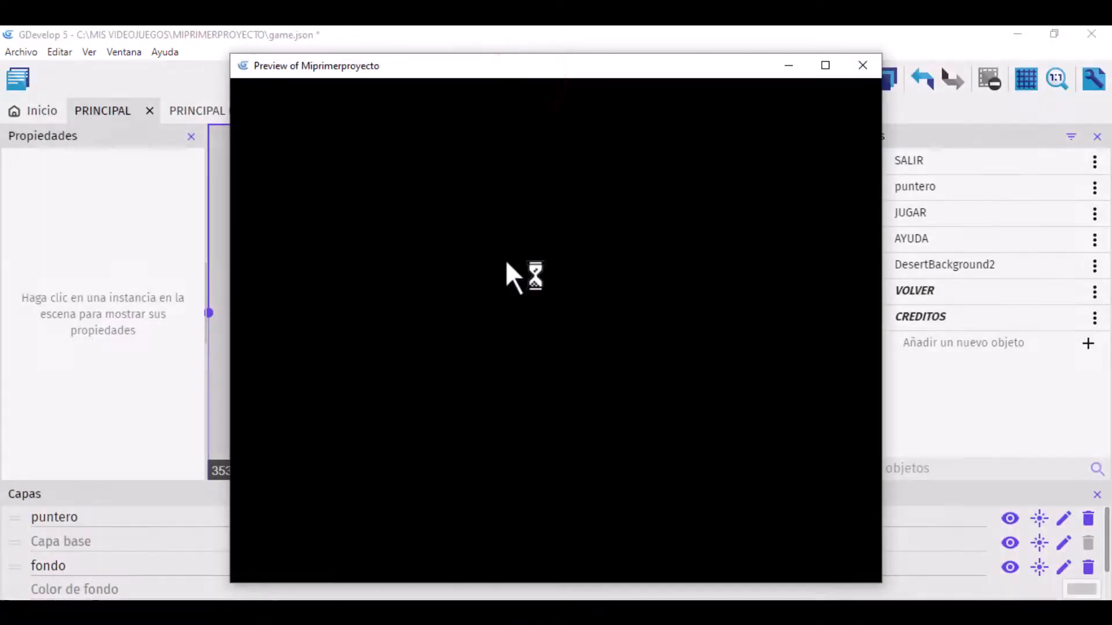